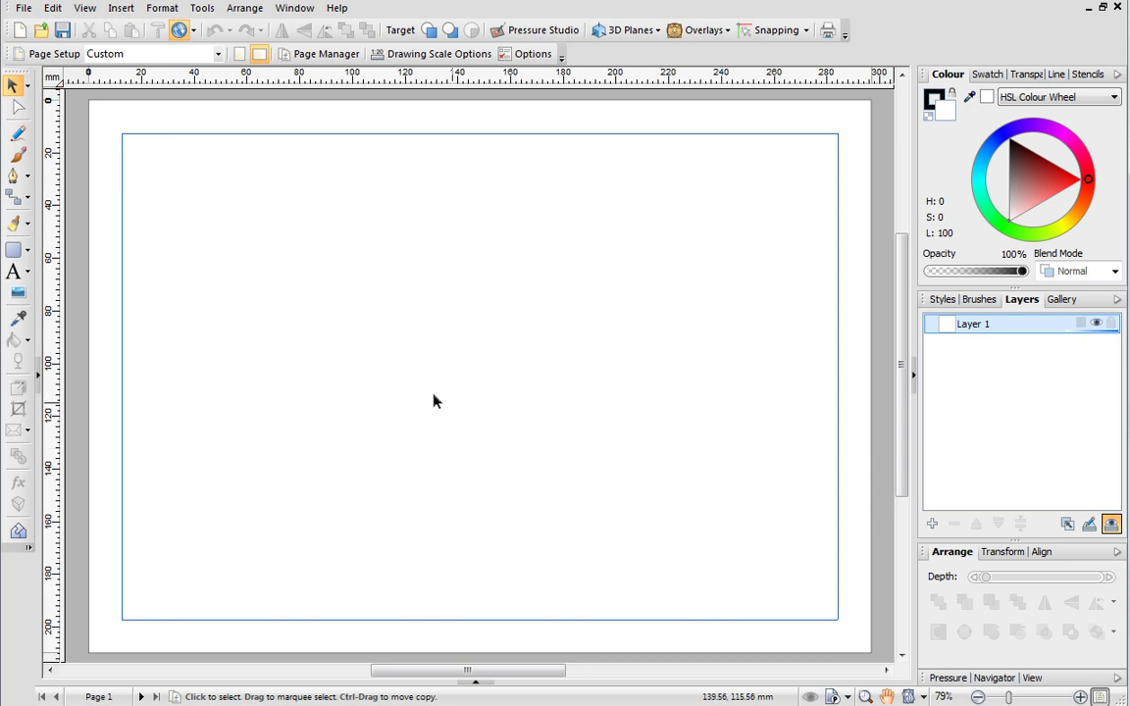
Draw a large circle near the page centre with the Quick Ellipse.
click(30, 251)
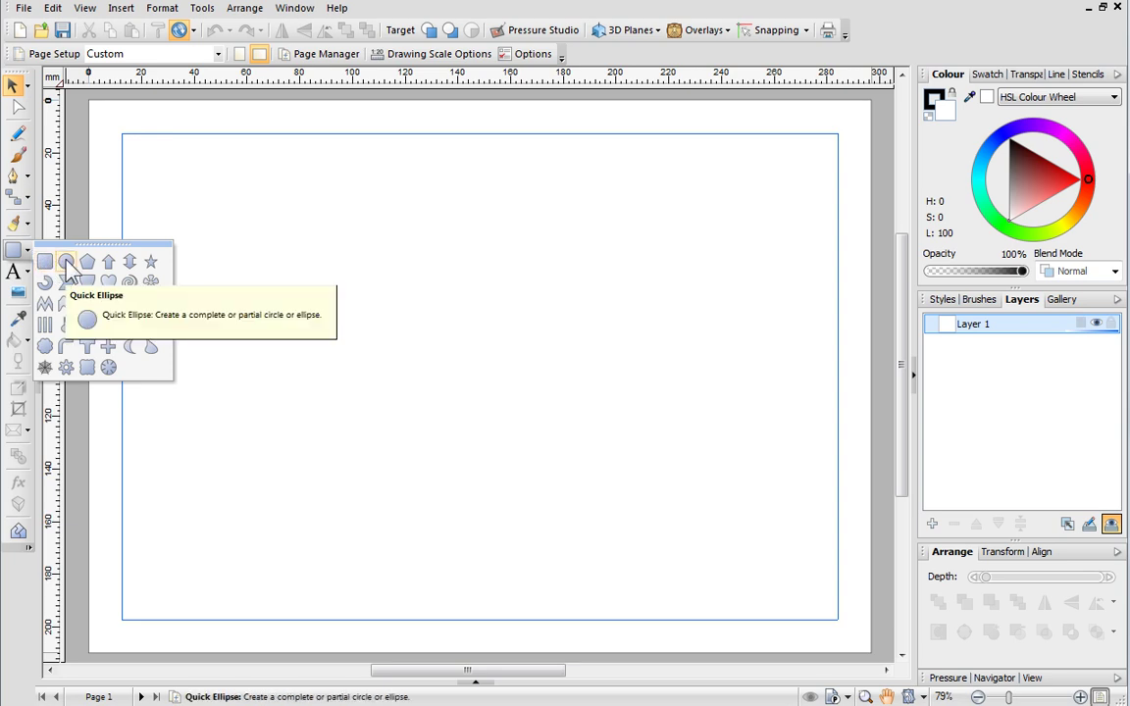
click(66, 263)
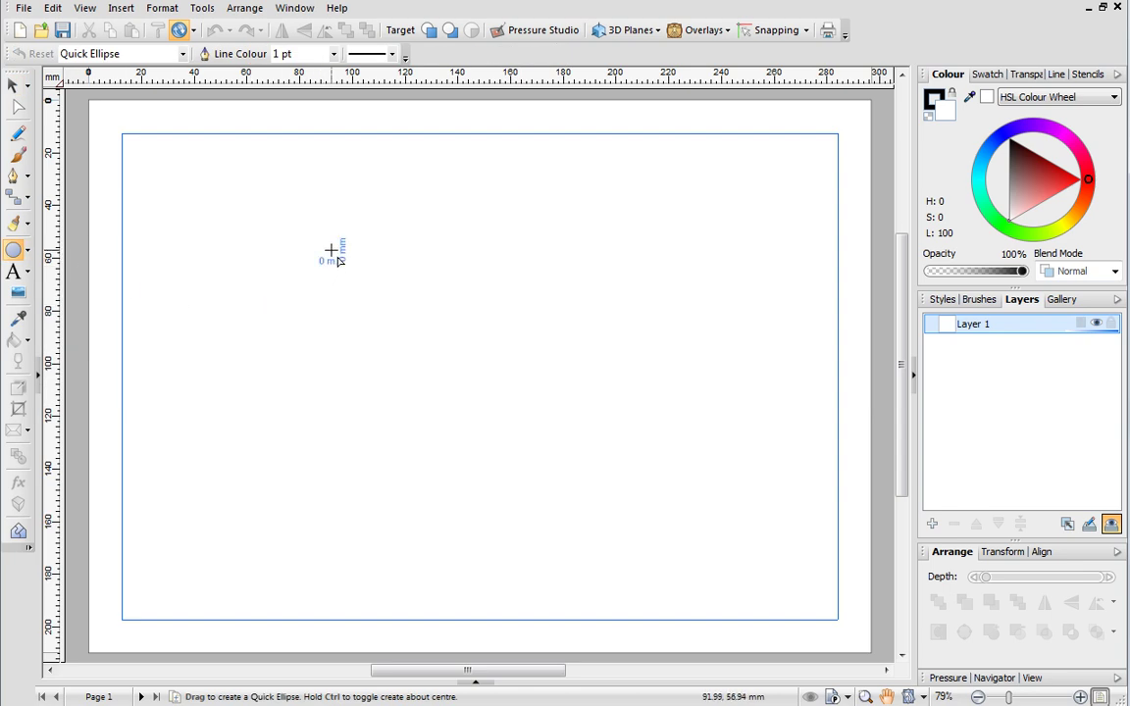
drag(331, 250, 687, 589)
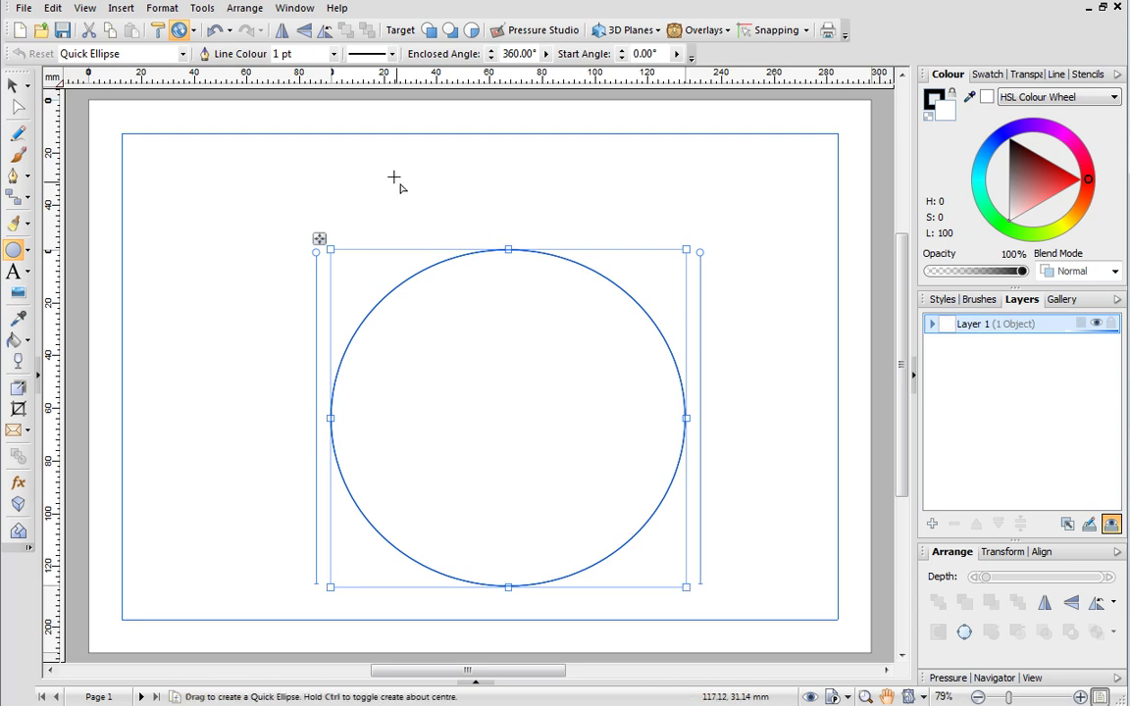
Give the circle a solid 5 pt orange-red outline.
click(332, 54)
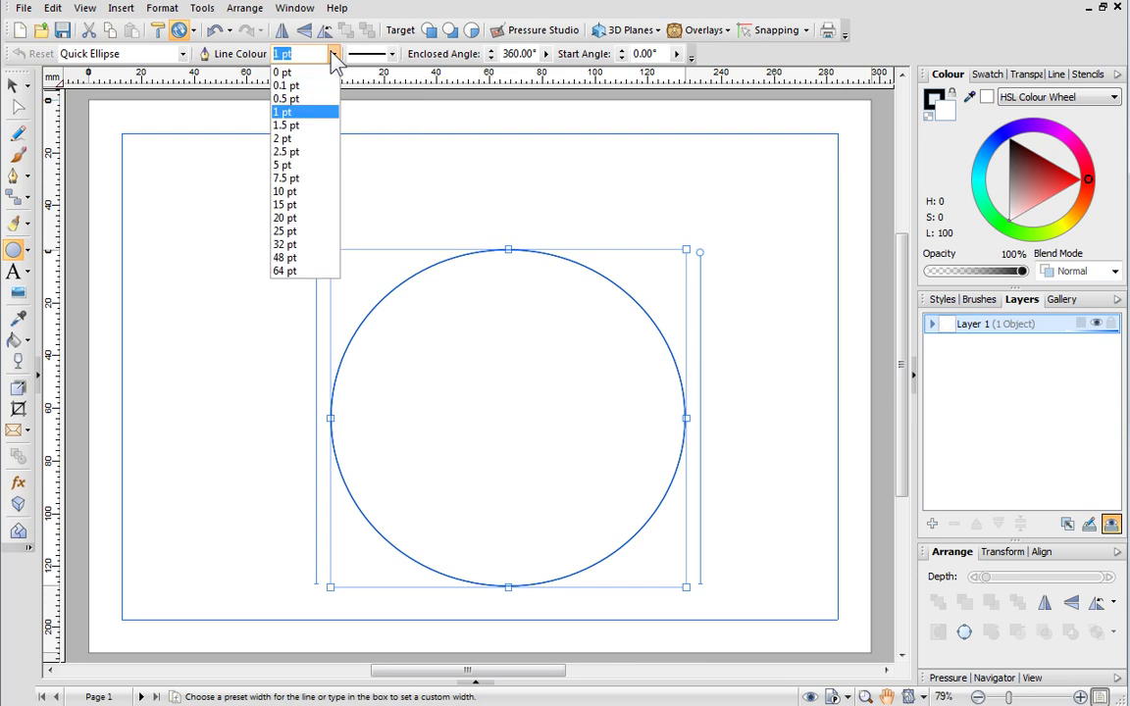
click(317, 165)
click(392, 55)
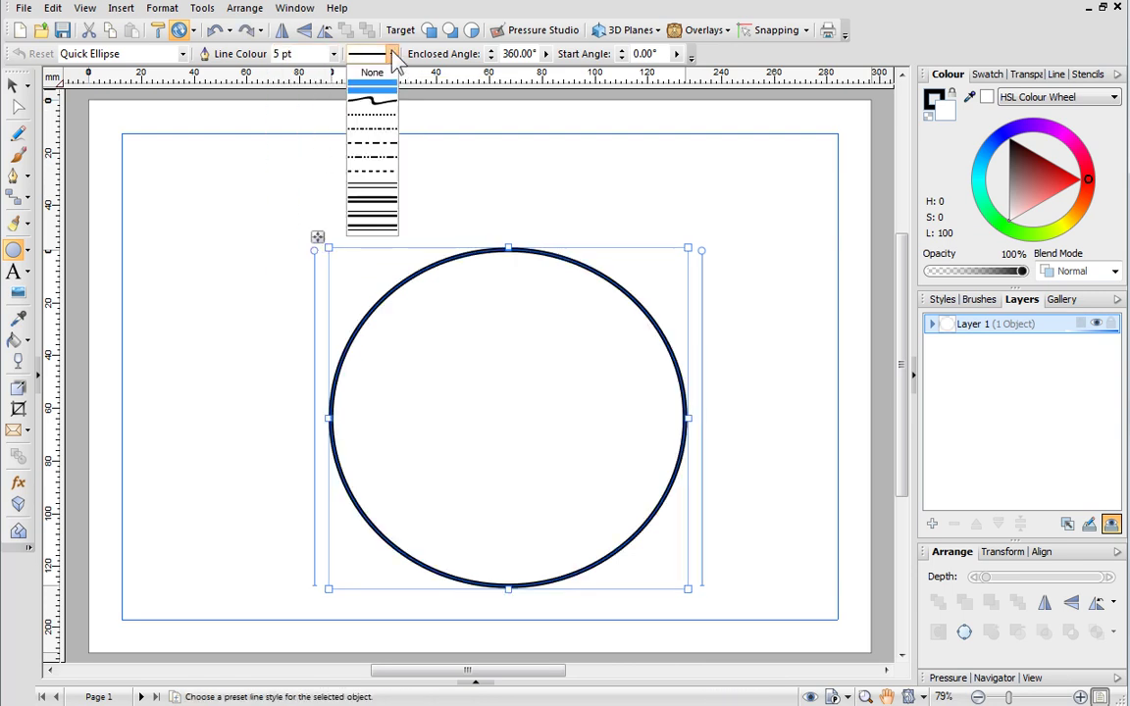
click(393, 56)
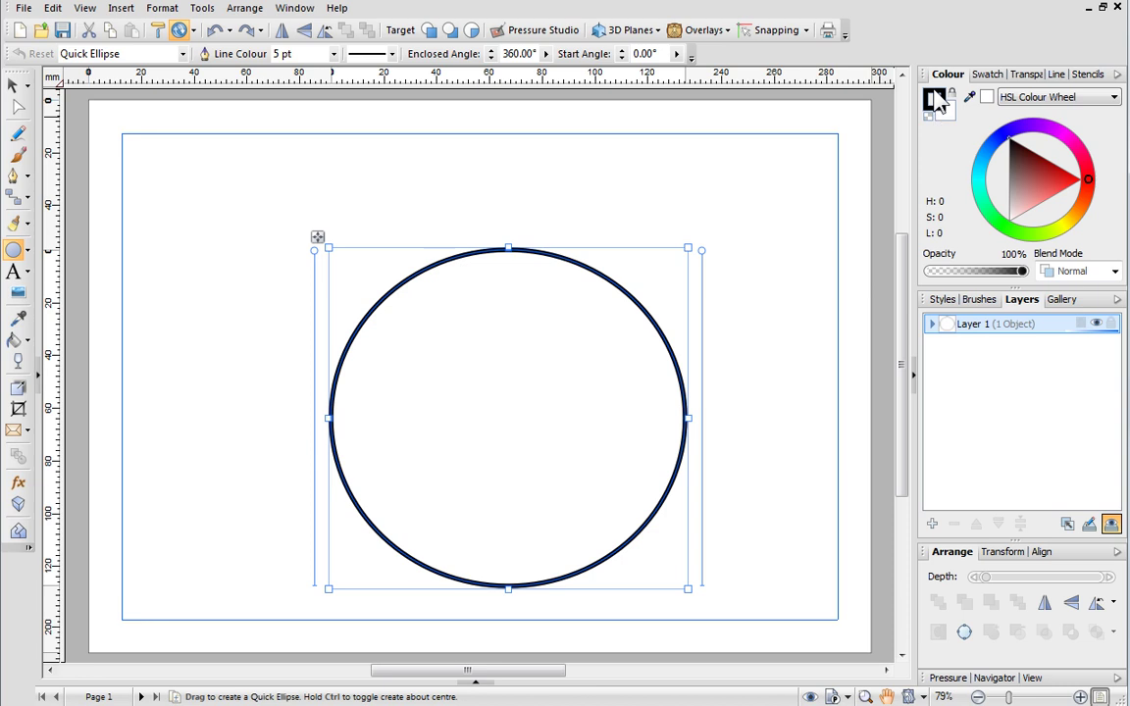
click(1088, 185)
drag(1091, 196, 1087, 205)
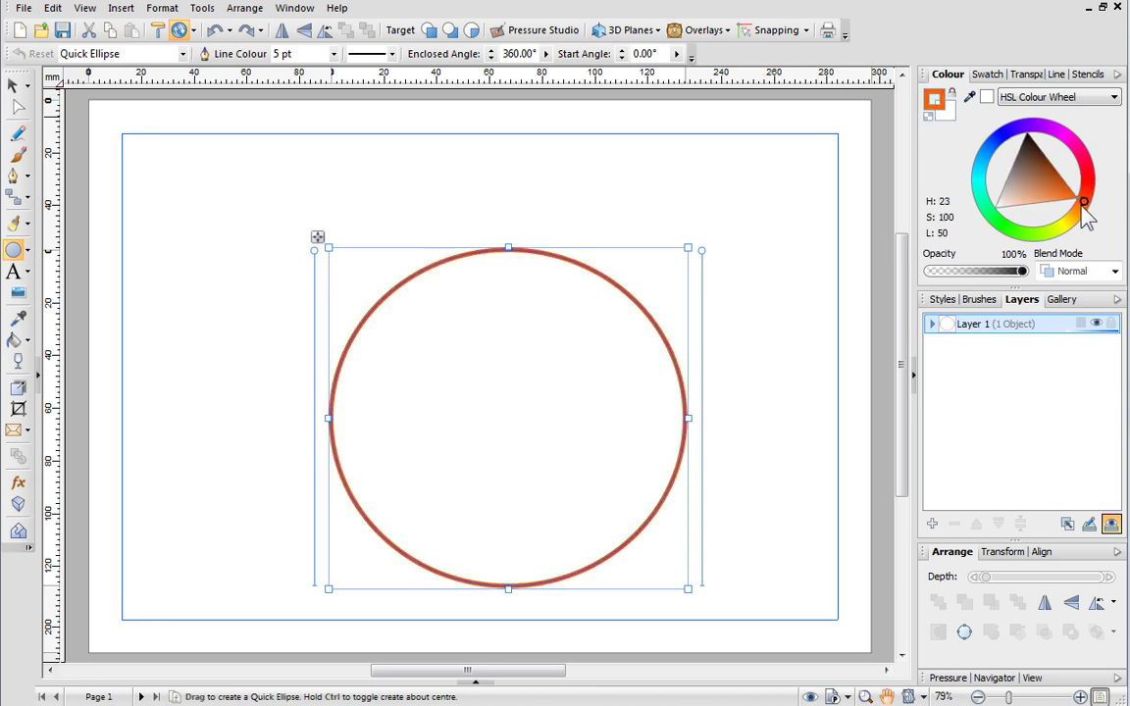
Fill the circle with orange.
click(947, 115)
click(1087, 178)
drag(1089, 181, 1074, 215)
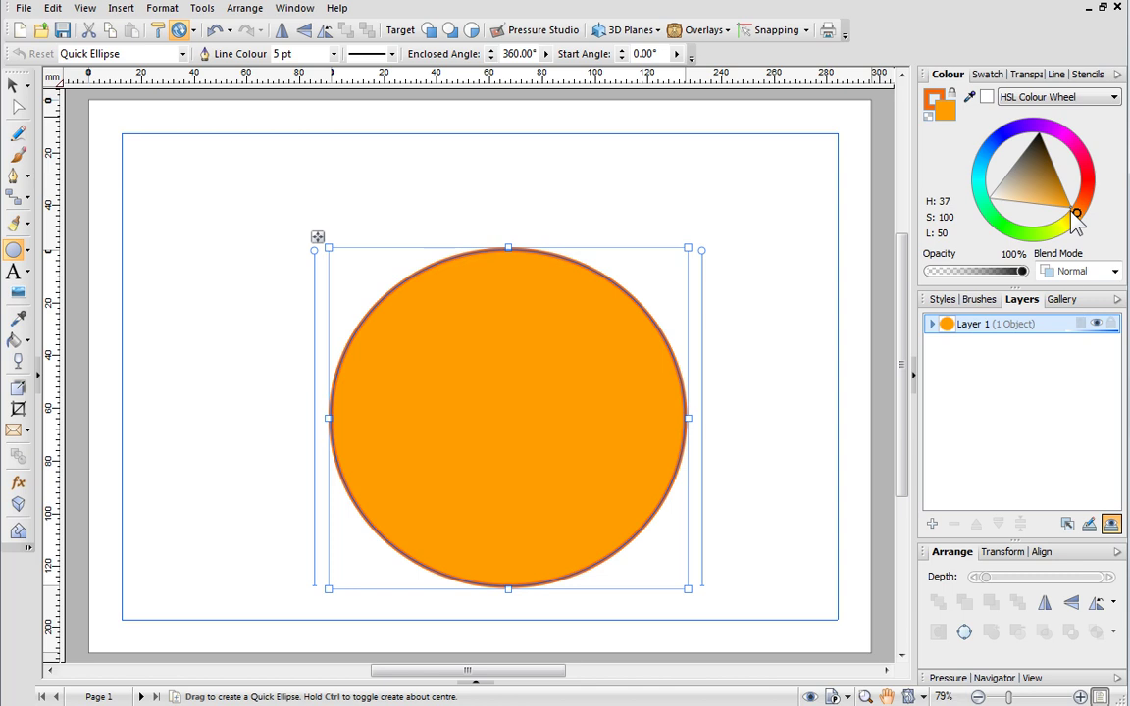
Draw a Quick Badge left of the circle, adjust its style, and rotate it 90° left.
click(27, 251)
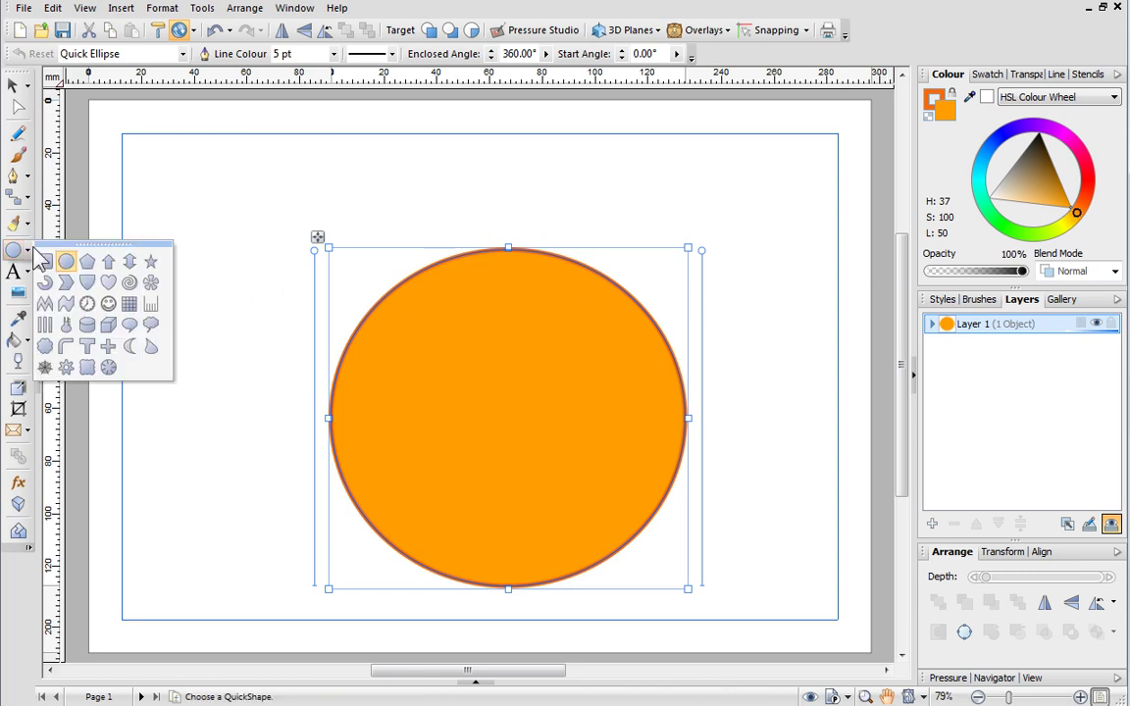
click(88, 285)
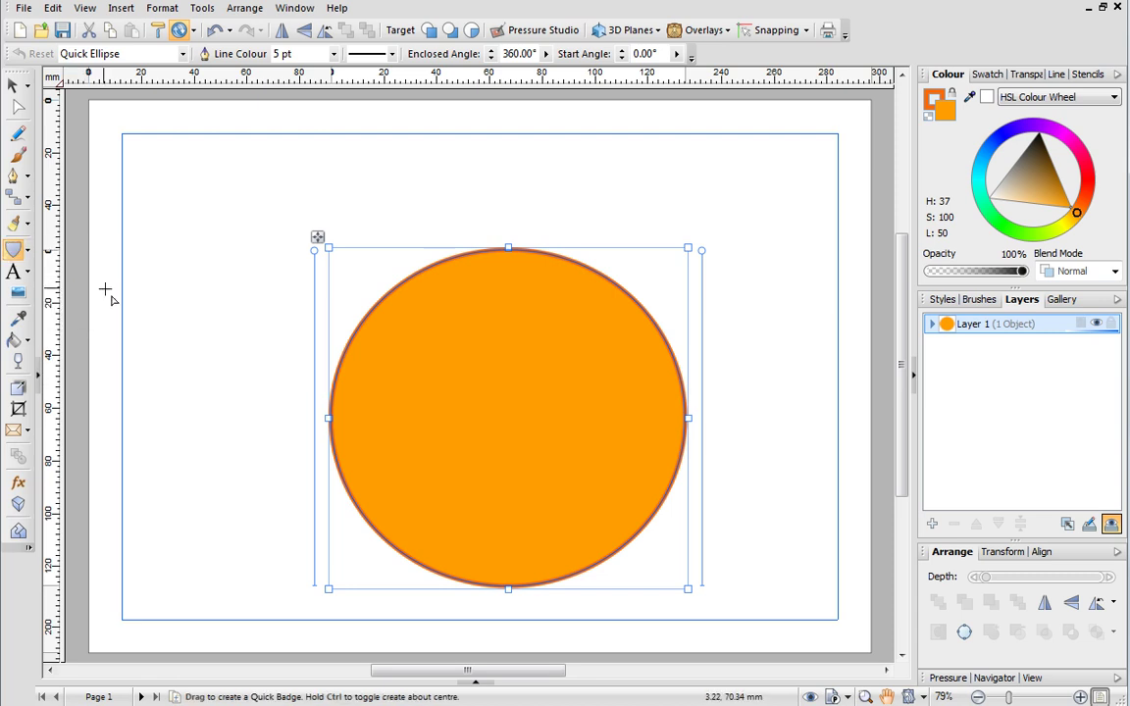
drag(144, 284, 471, 537)
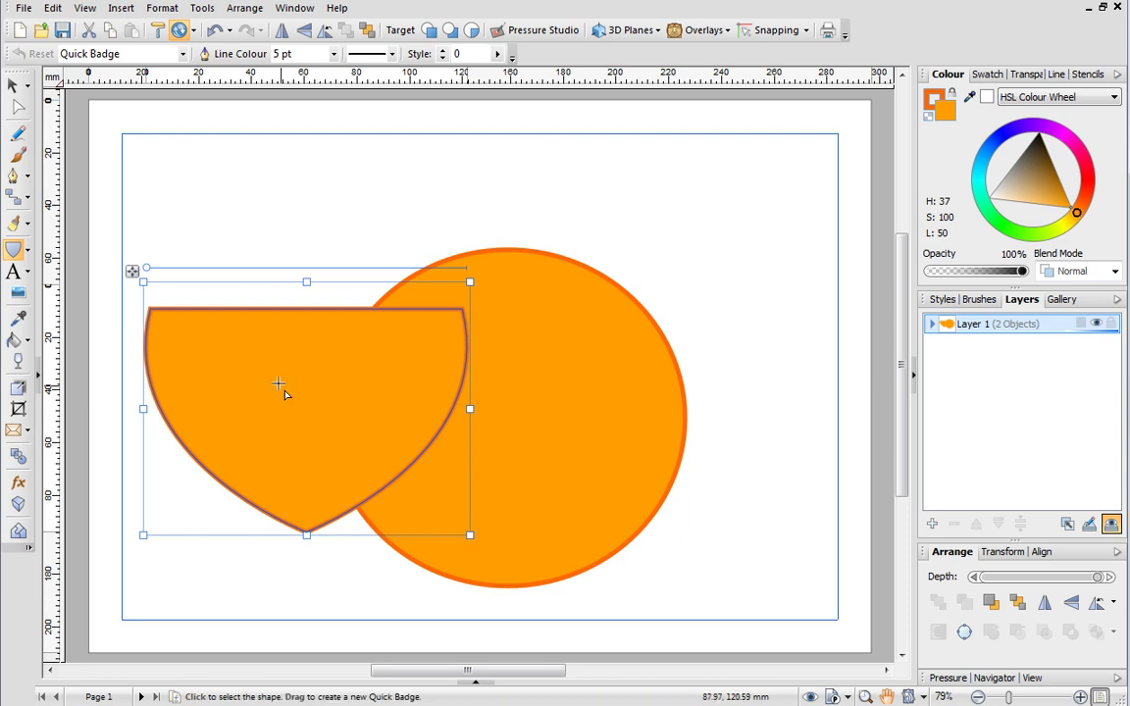
drag(145, 269, 468, 279)
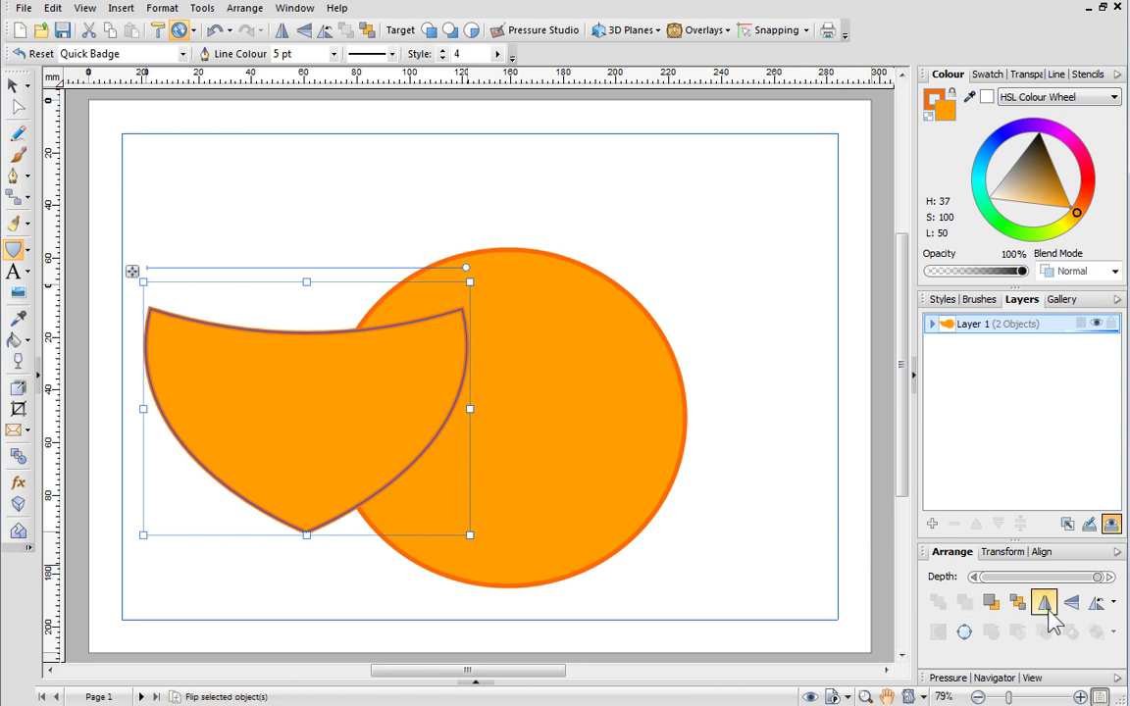
click(1114, 605)
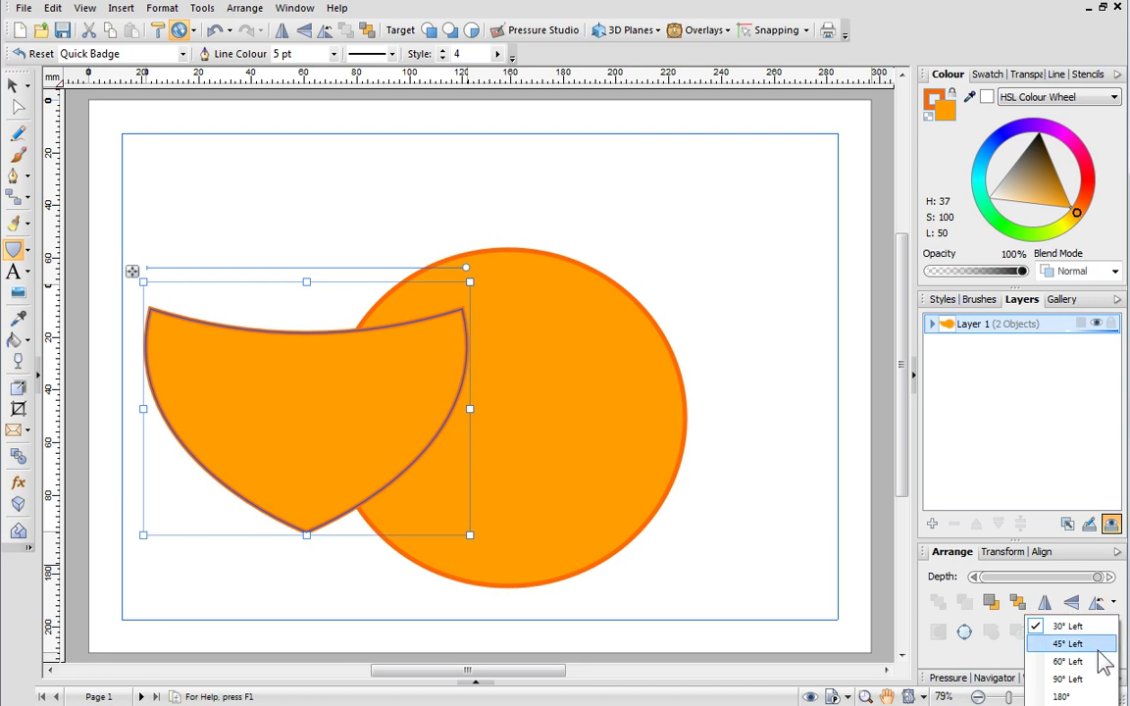
click(1068, 679)
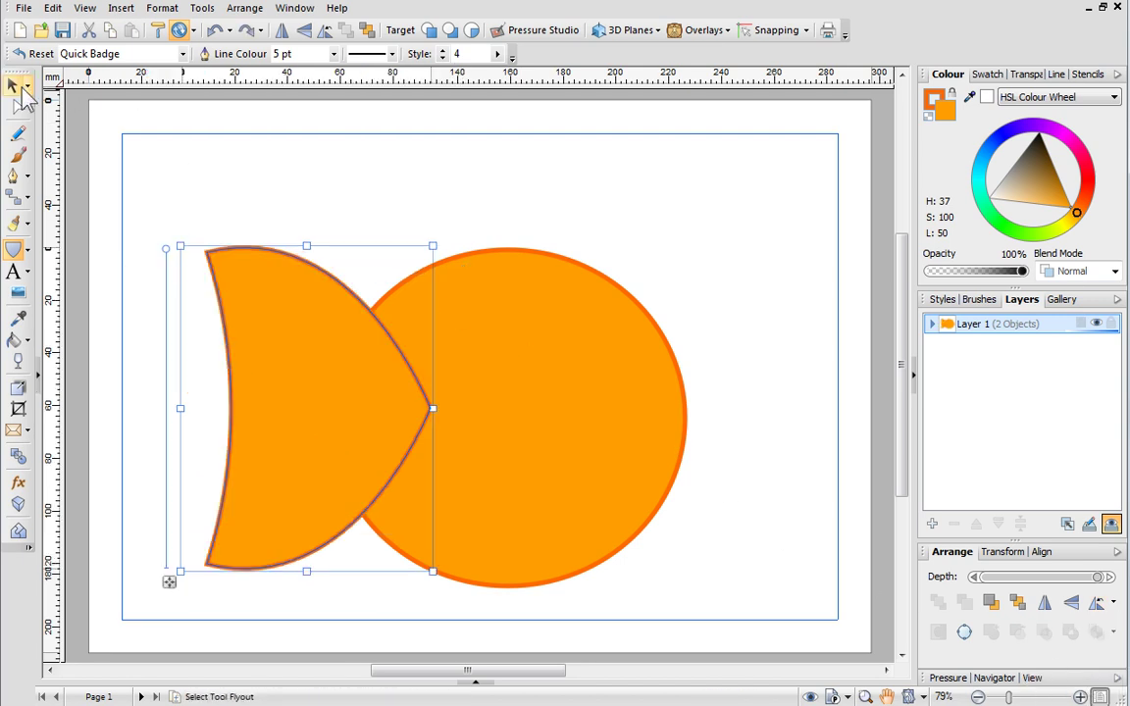
Move the tail shape further left and paste a copy of it.
click(16, 88)
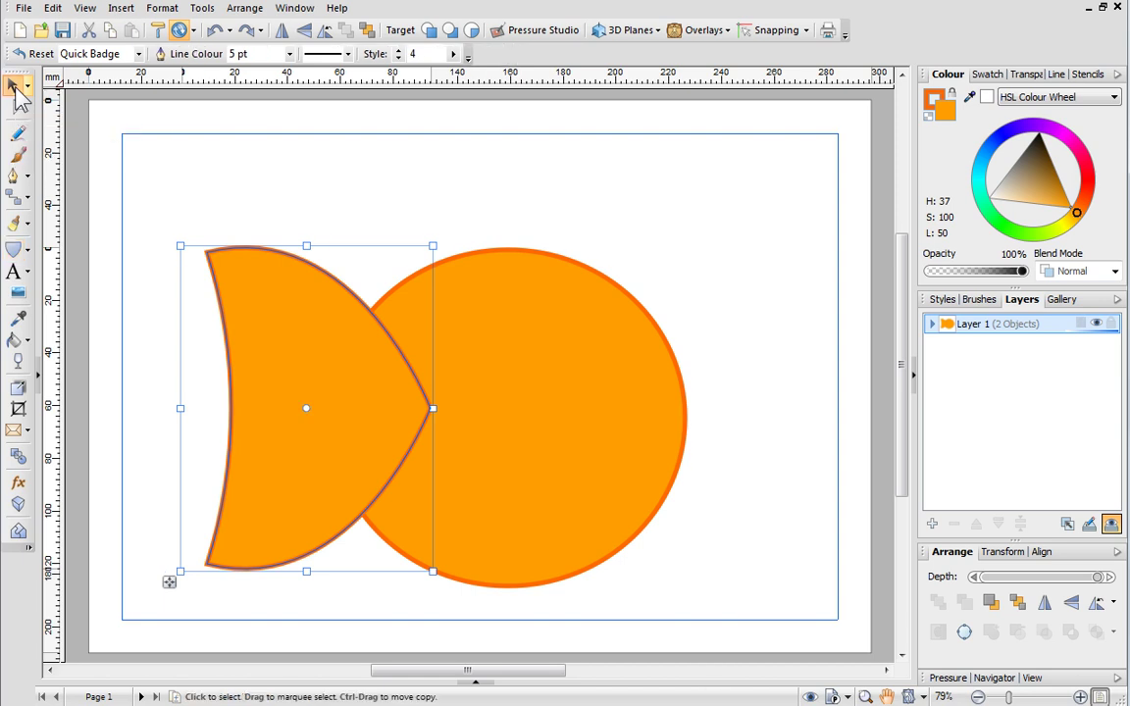
drag(317, 351, 273, 345)
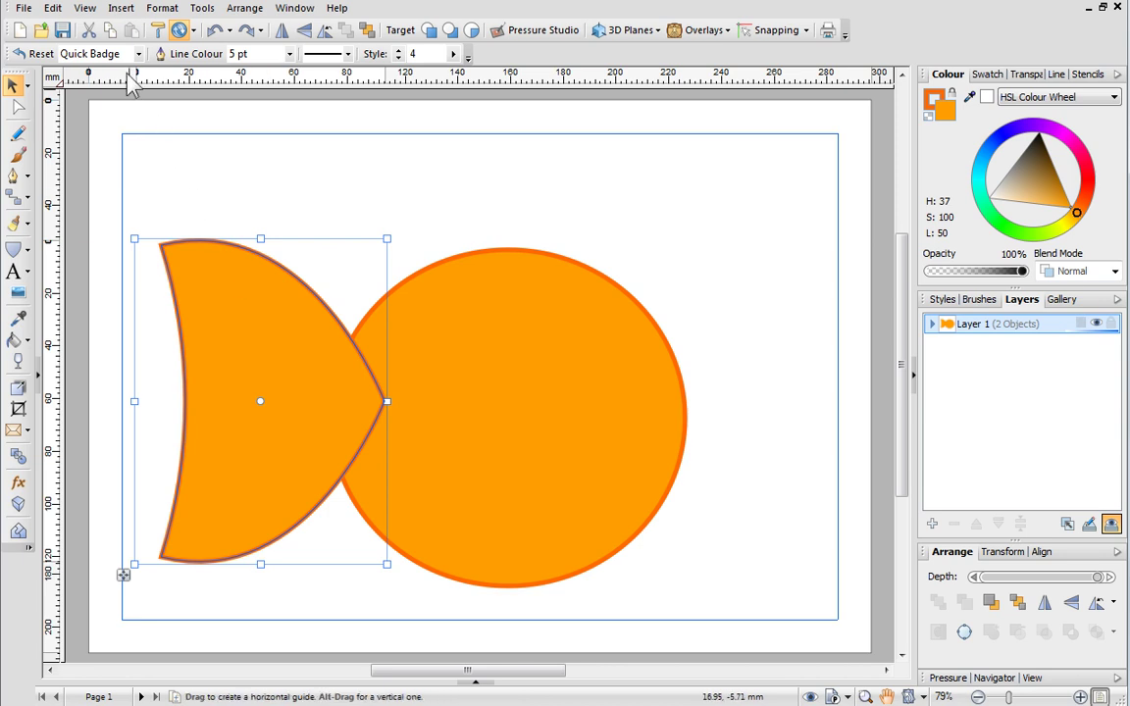
click(108, 33)
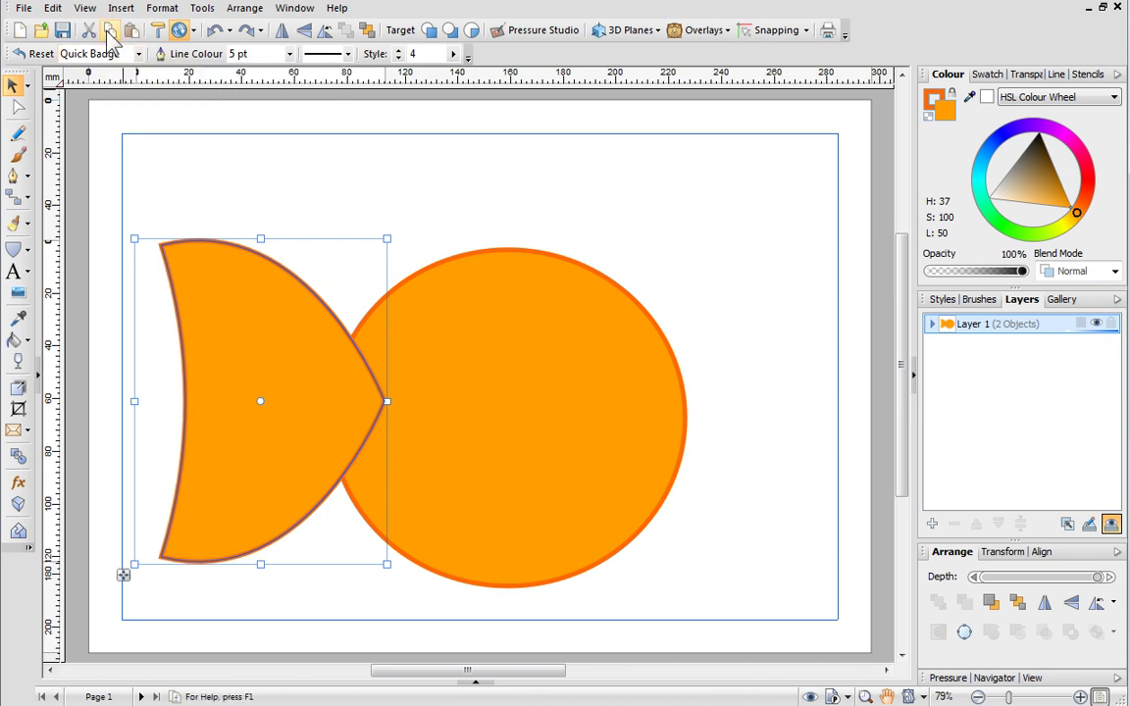
click(133, 34)
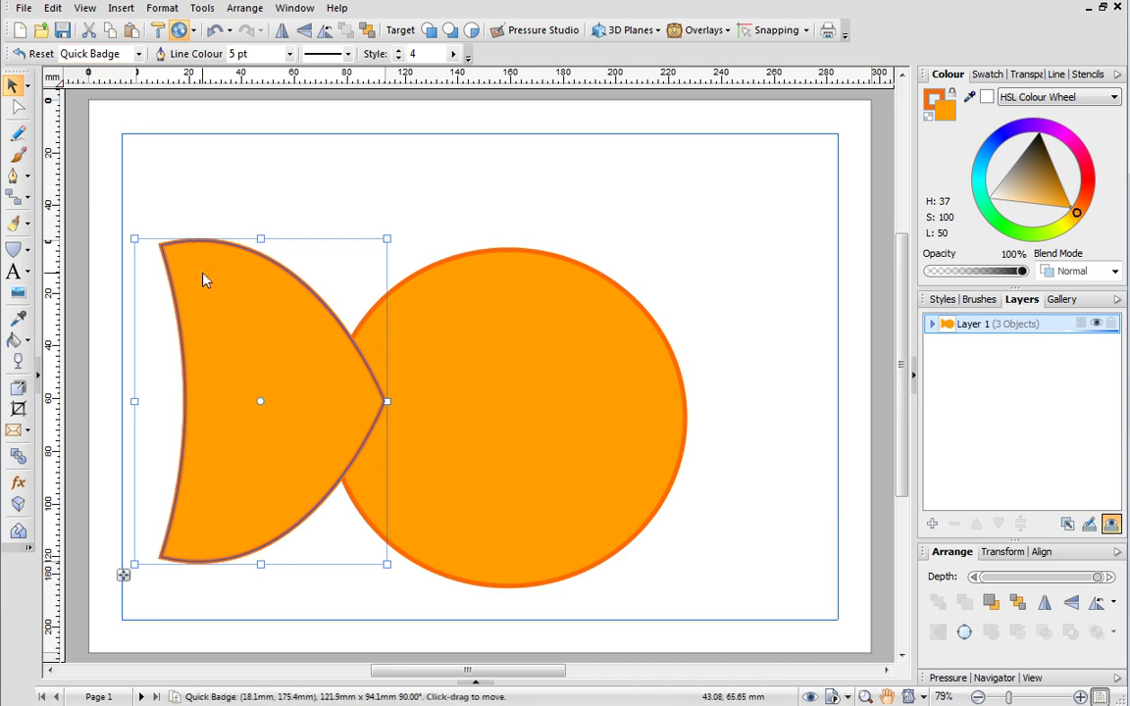
Place the copy on top of the circle and shrink it into a dorsal fin.
drag(203, 273, 228, 248)
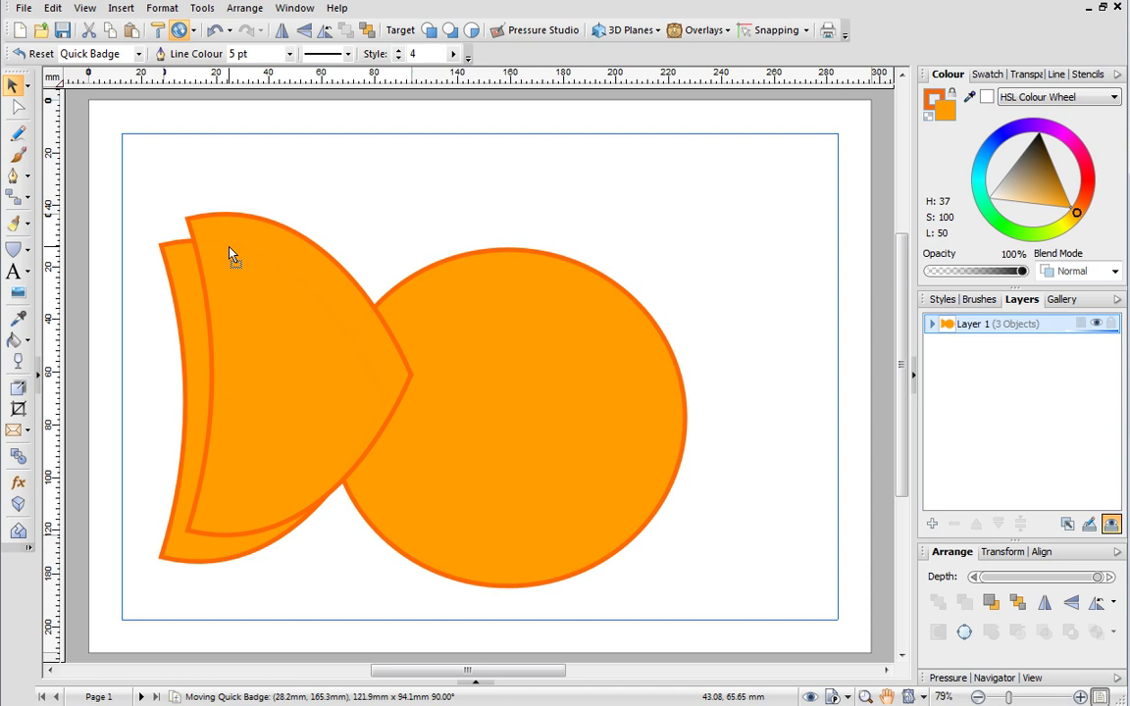
drag(230, 248, 447, 156)
drag(639, 451, 586, 336)
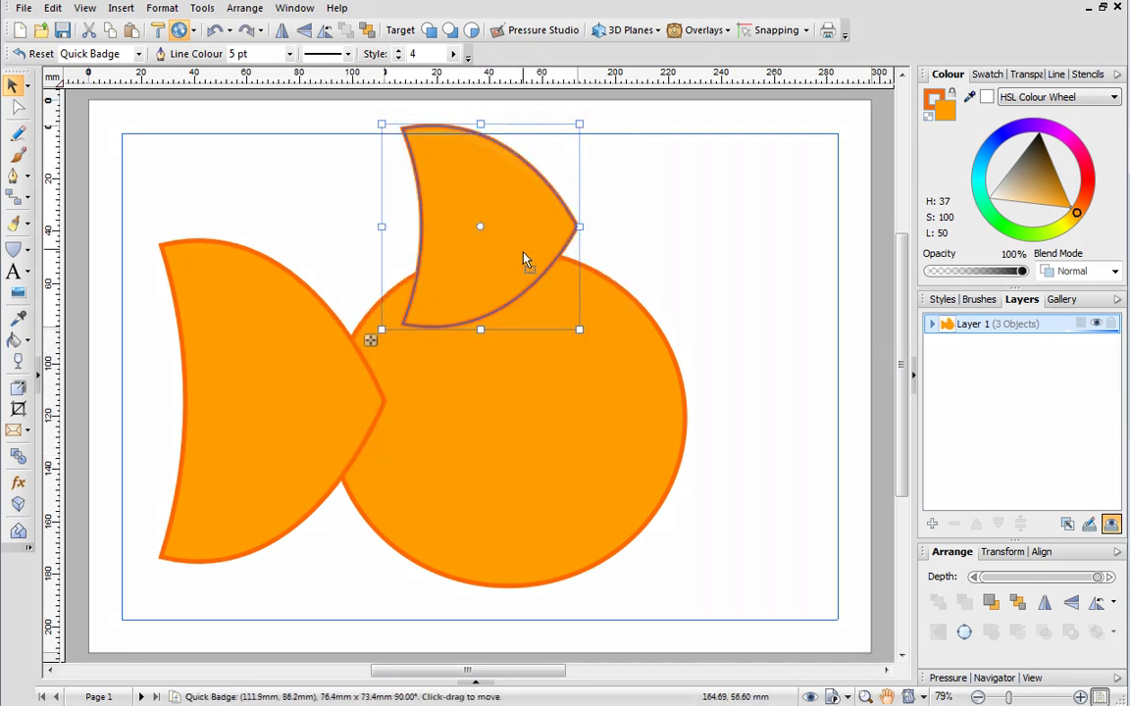
drag(525, 257, 518, 292)
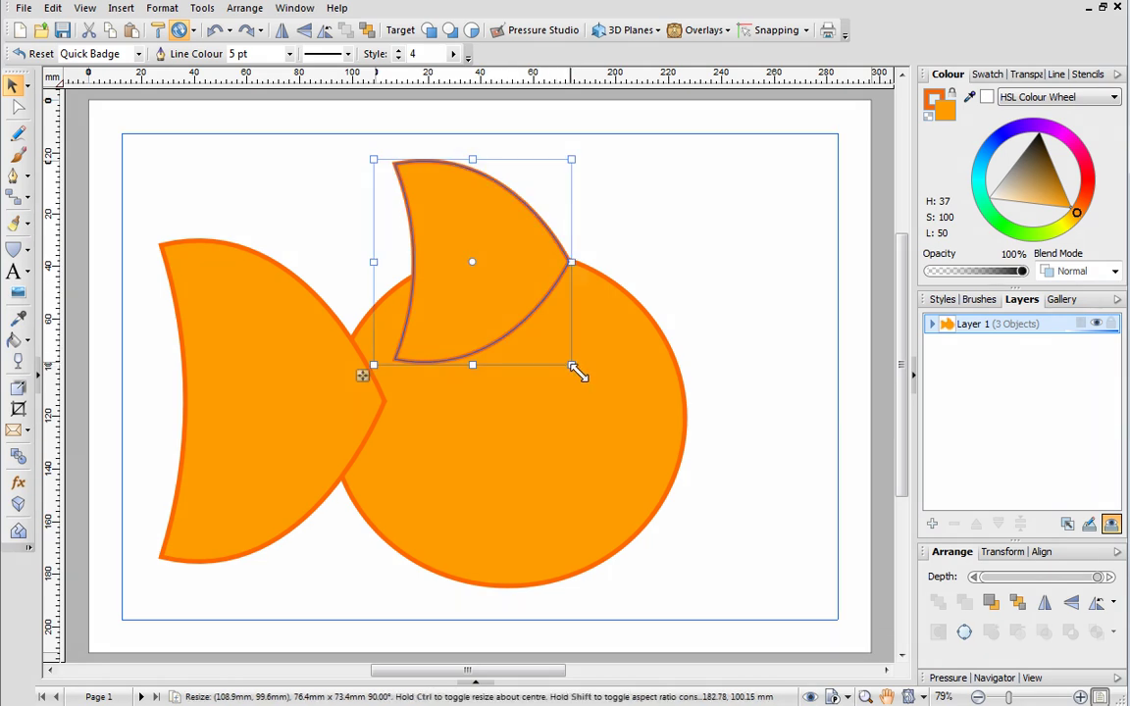
drag(575, 372, 554, 342)
drag(481, 270, 490, 278)
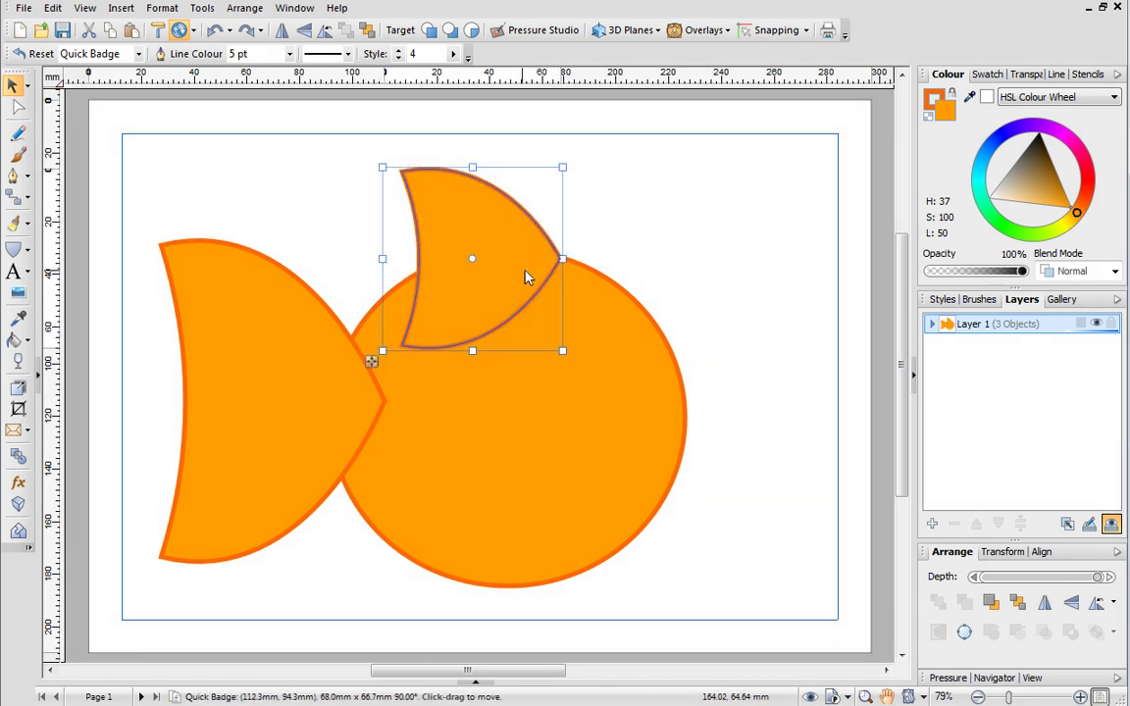
Combine the tail and body circle into one shape using the Shape Builder Tool.
click(584, 256)
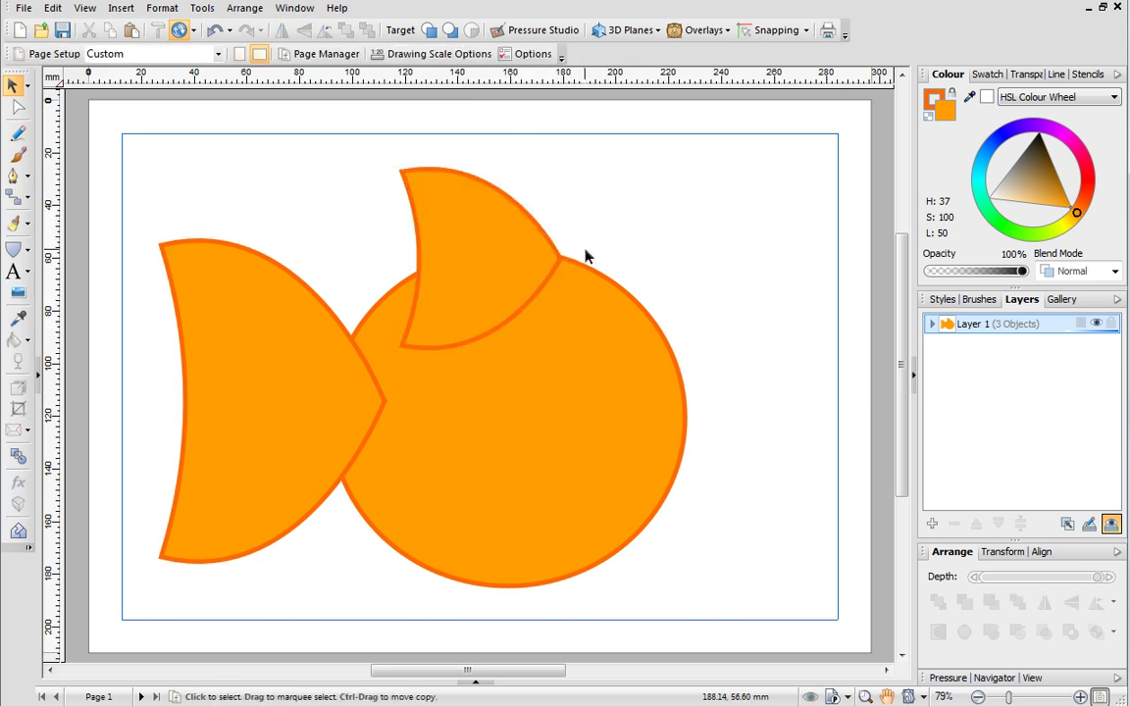
click(932, 324)
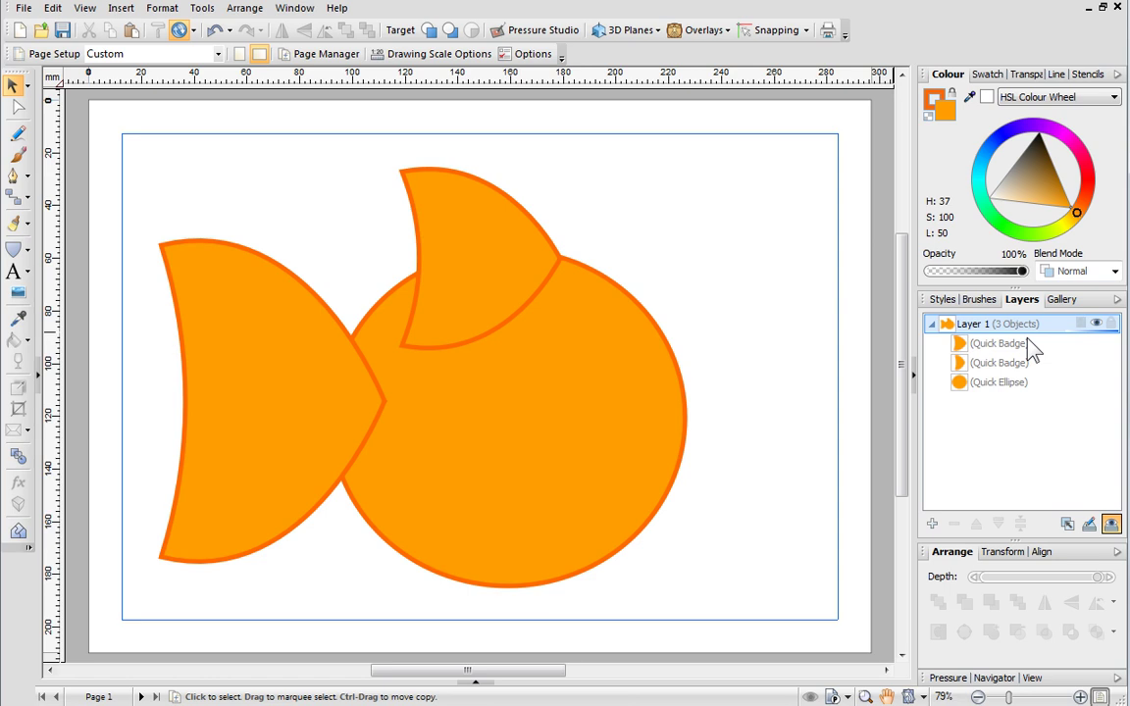
click(17, 530)
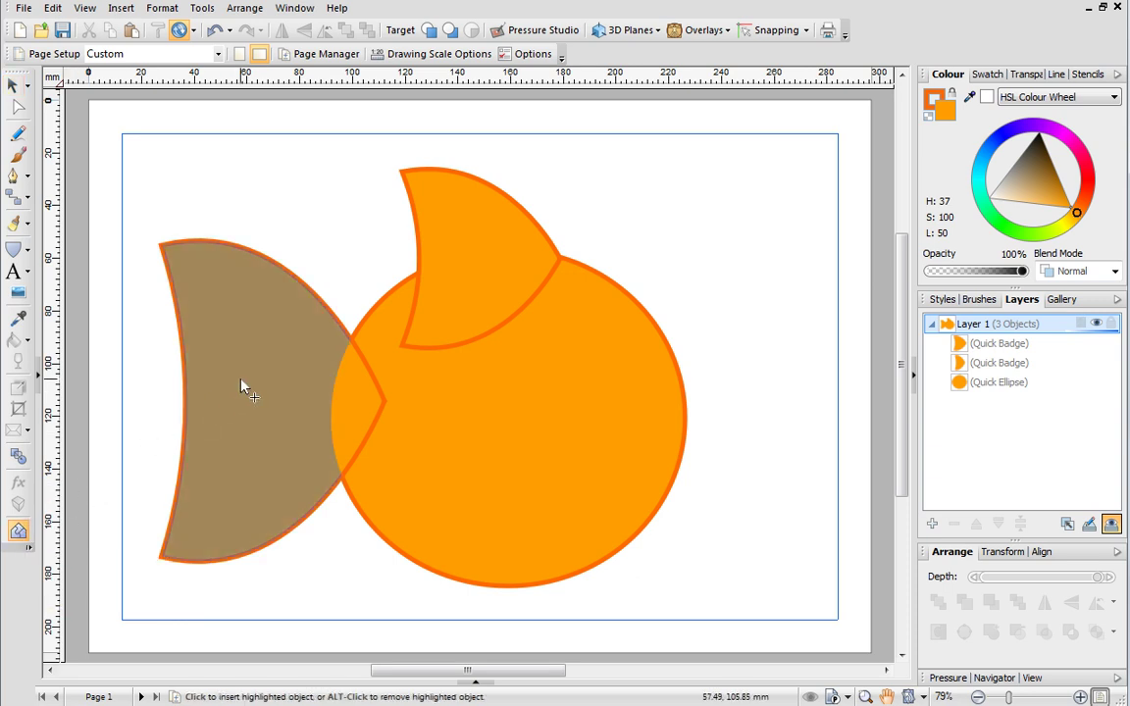
mouse_move(240, 378)
mouse_down()
mouse_move(327, 392)
mouse_move(579, 390)
mouse_up()
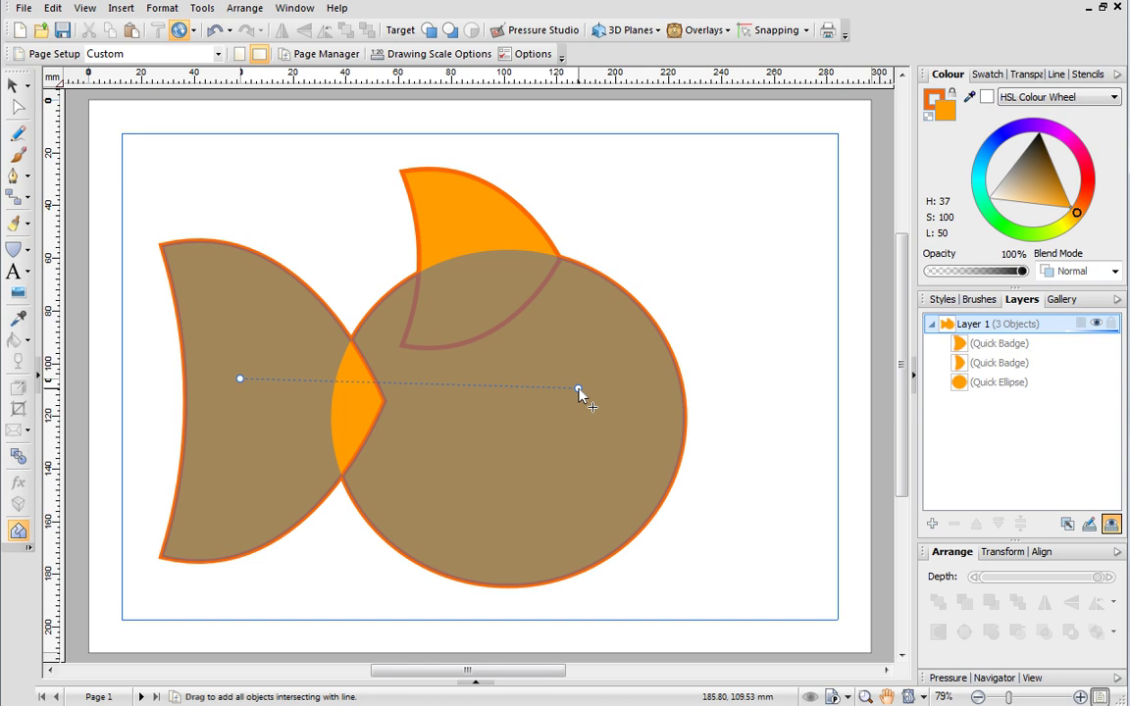
drag(579, 389, 579, 390)
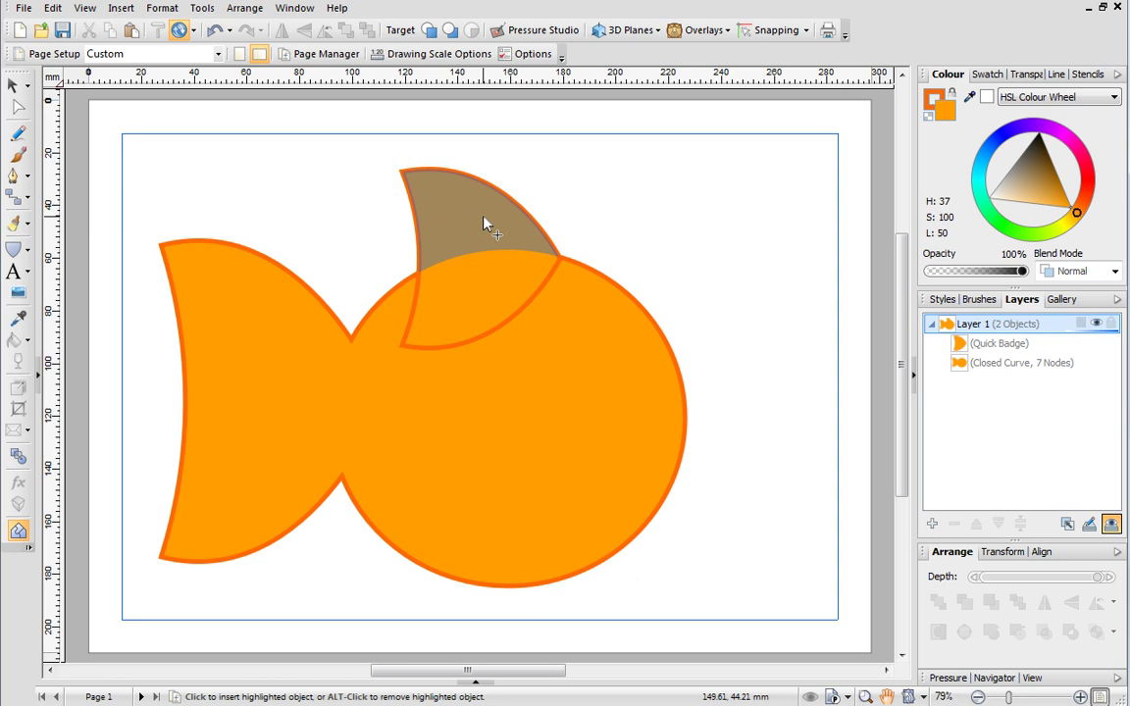
Split off the fin's lens-shaped overlap and move it under the body as a lower fin.
click(484, 225)
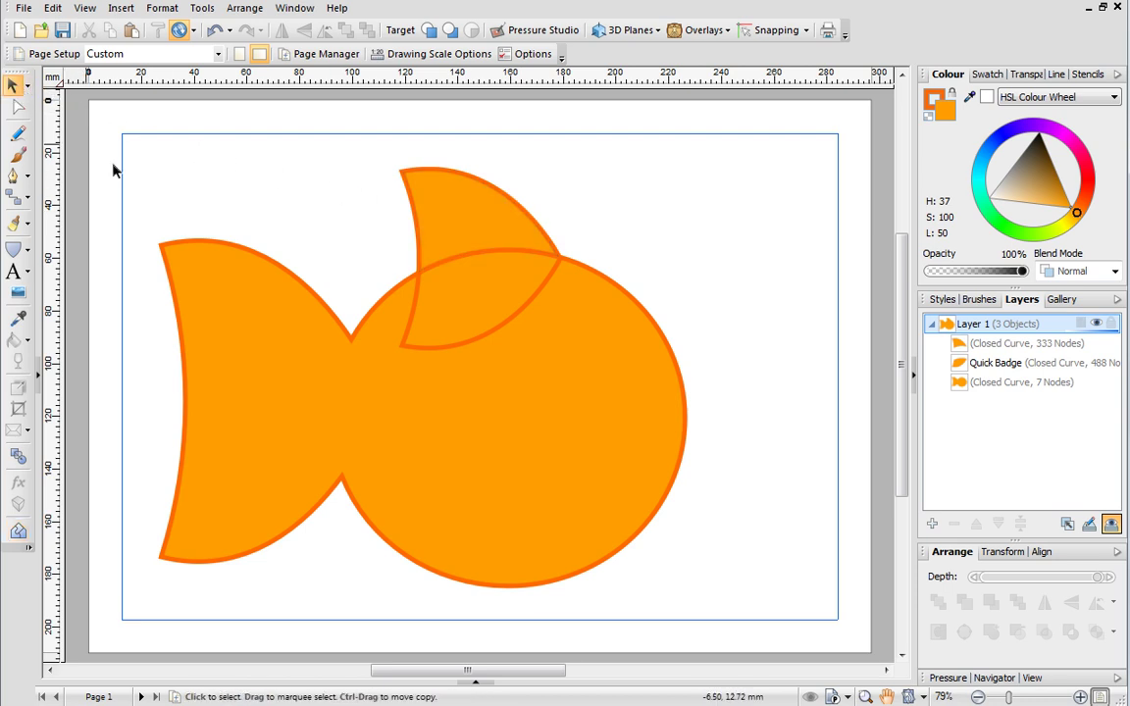
click(478, 302)
drag(481, 303, 399, 561)
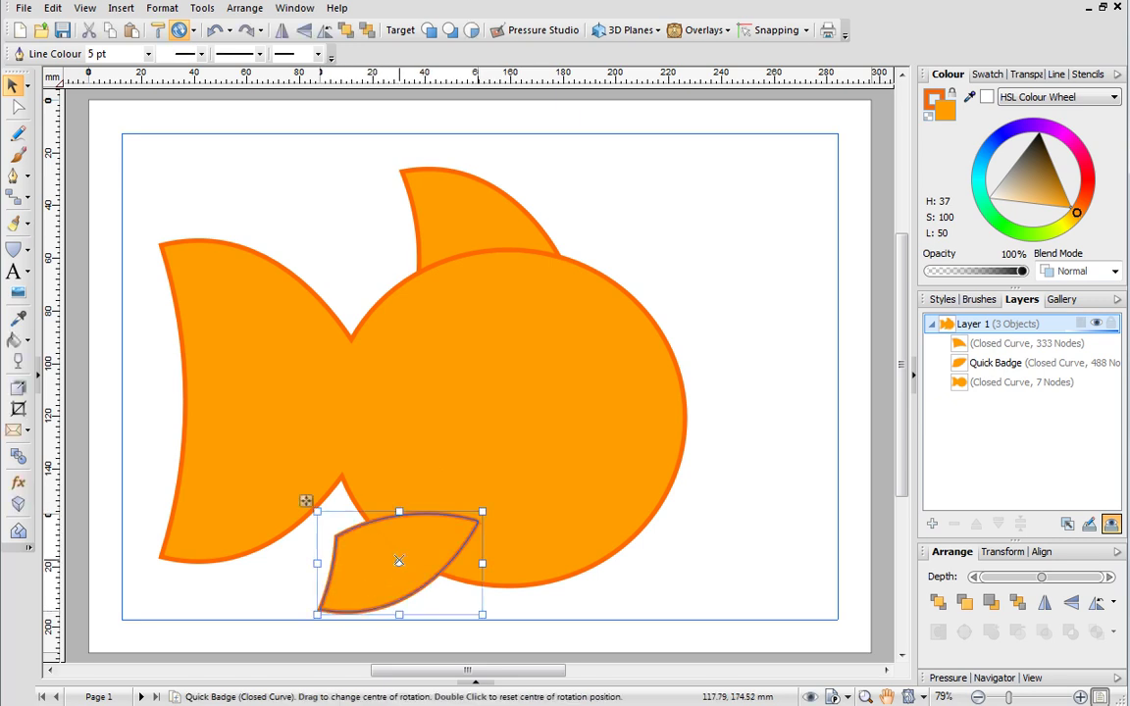
Group the three fish shapes together.
drag(104, 137, 736, 632)
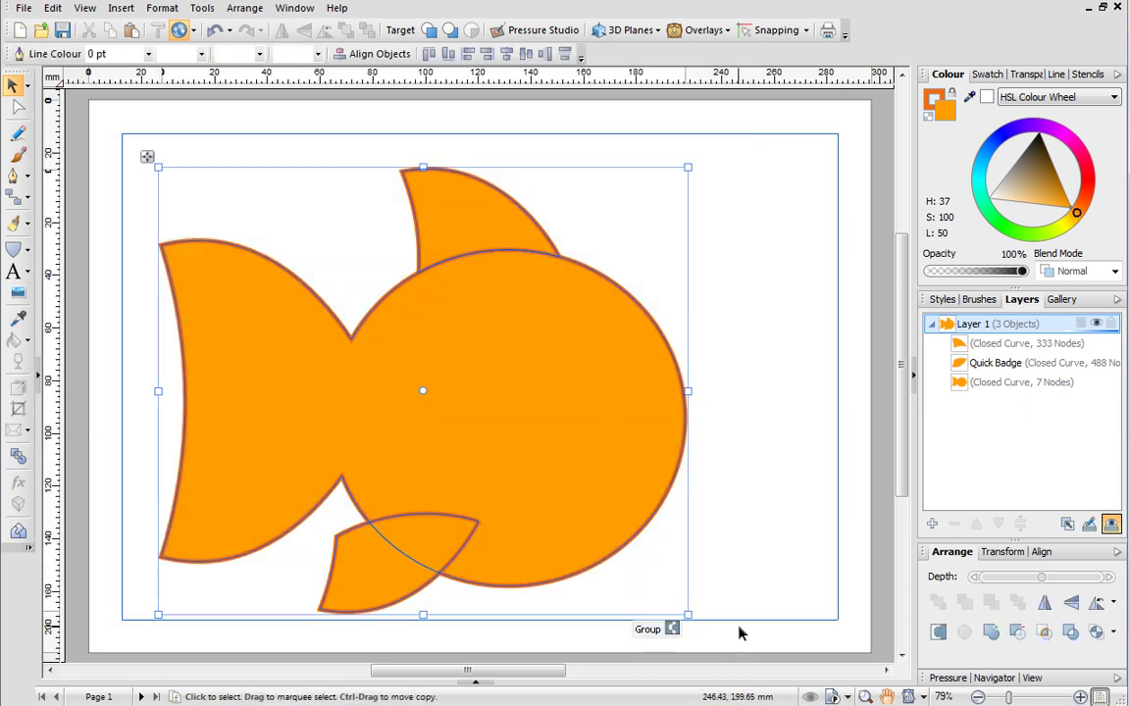
click(658, 631)
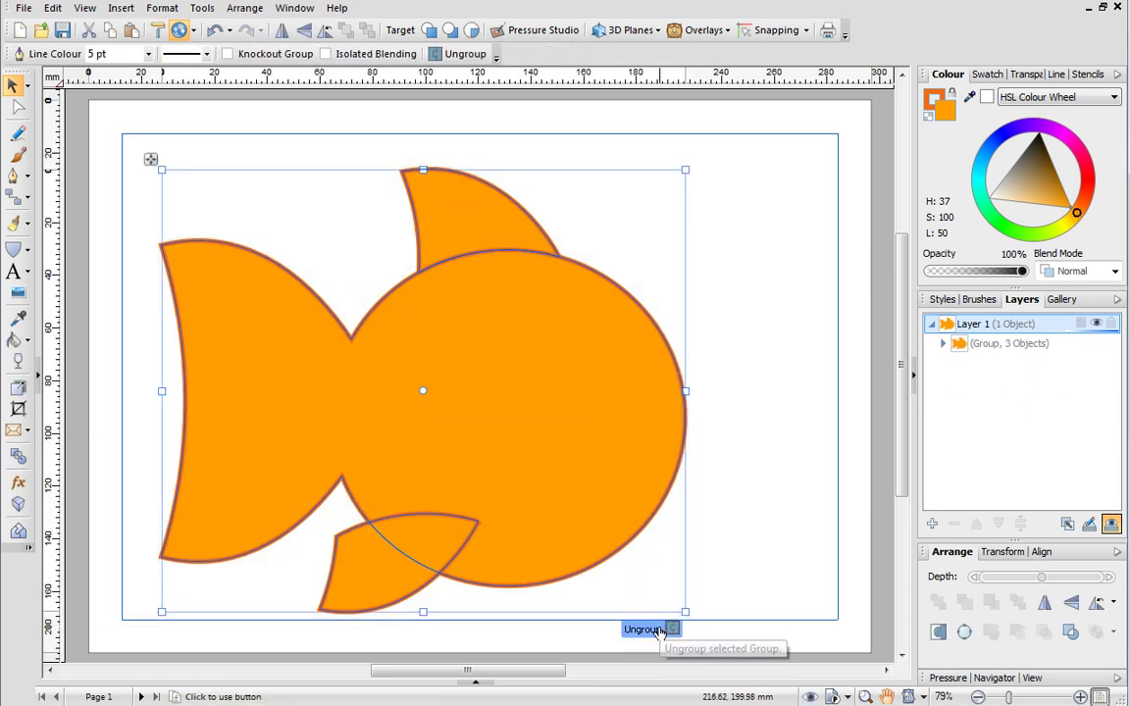
click(727, 591)
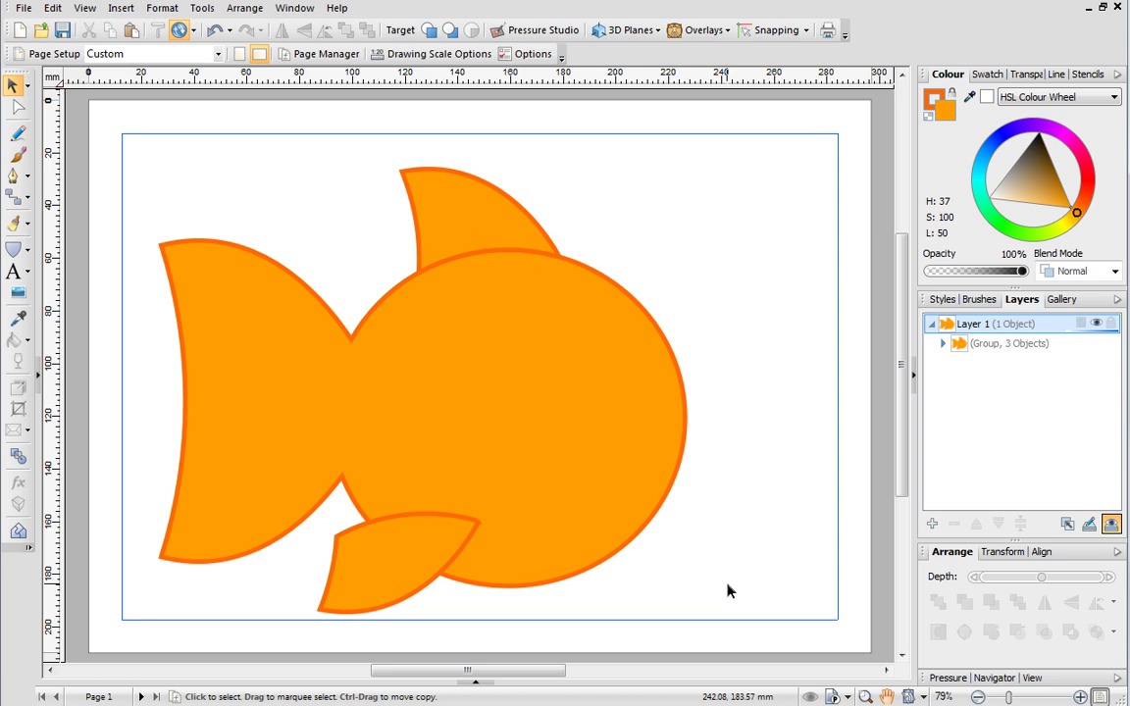
Draw a small white eye circle near the body's right edge.
click(33, 250)
click(54, 233)
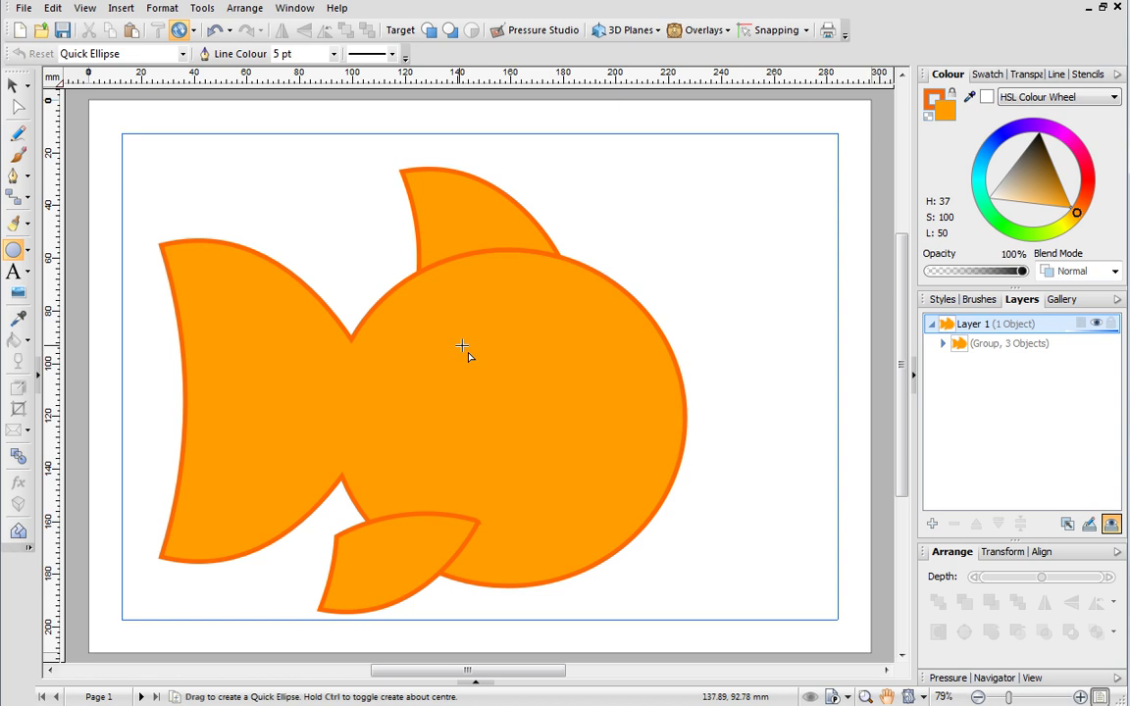
drag(616, 338, 680, 402)
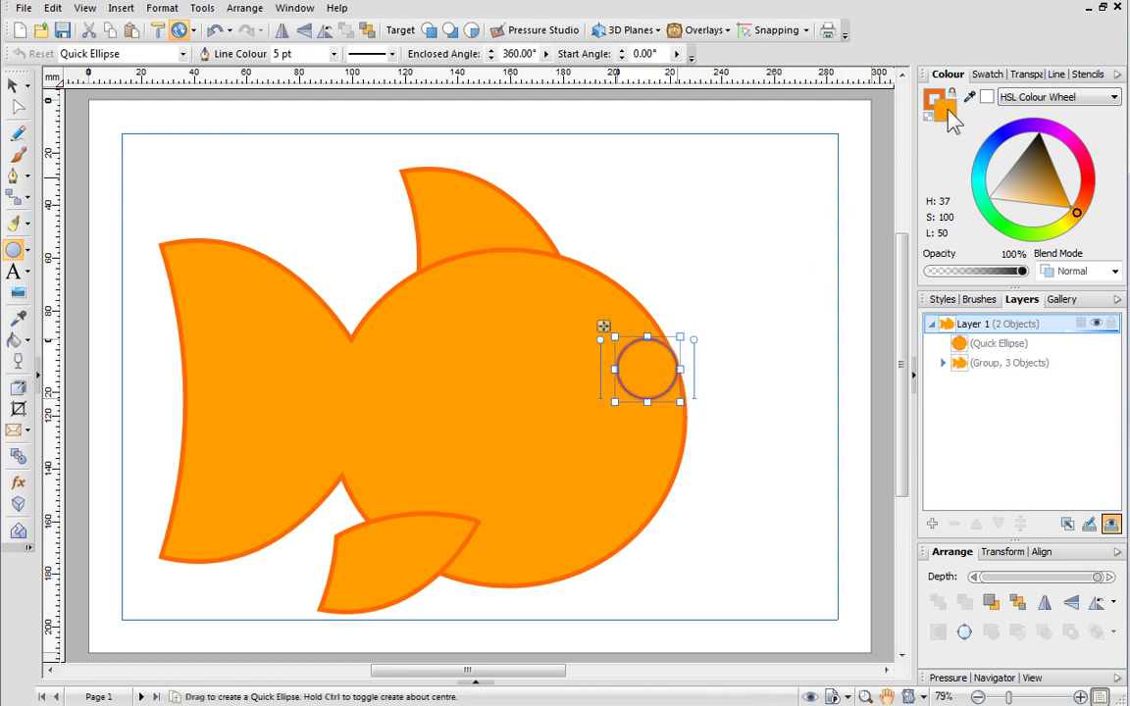
drag(1032, 193, 974, 202)
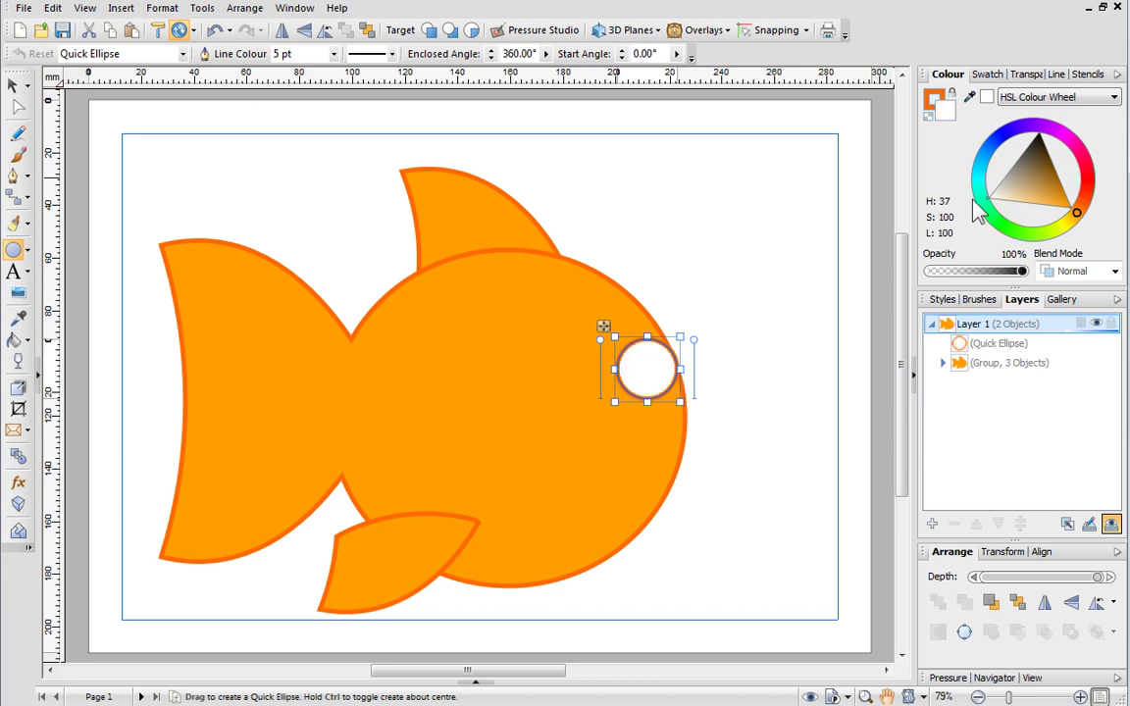
Add a black pupil inside the eye with a wedge cut out of it.
drag(644, 363, 675, 395)
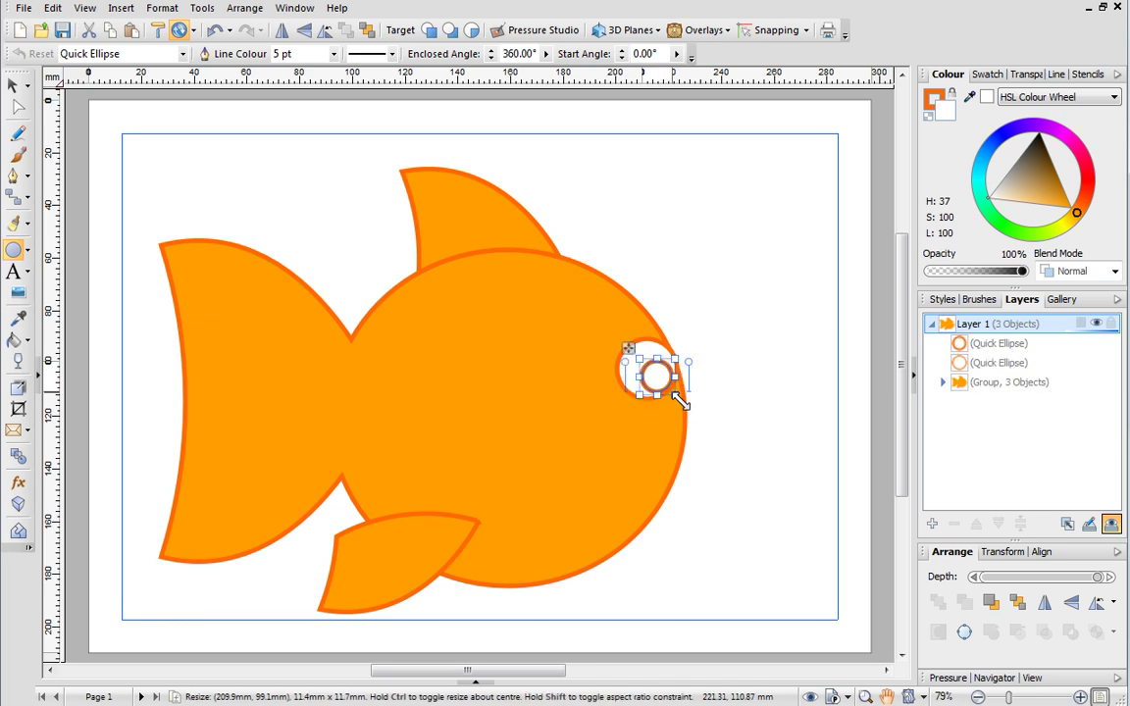
drag(631, 373, 628, 369)
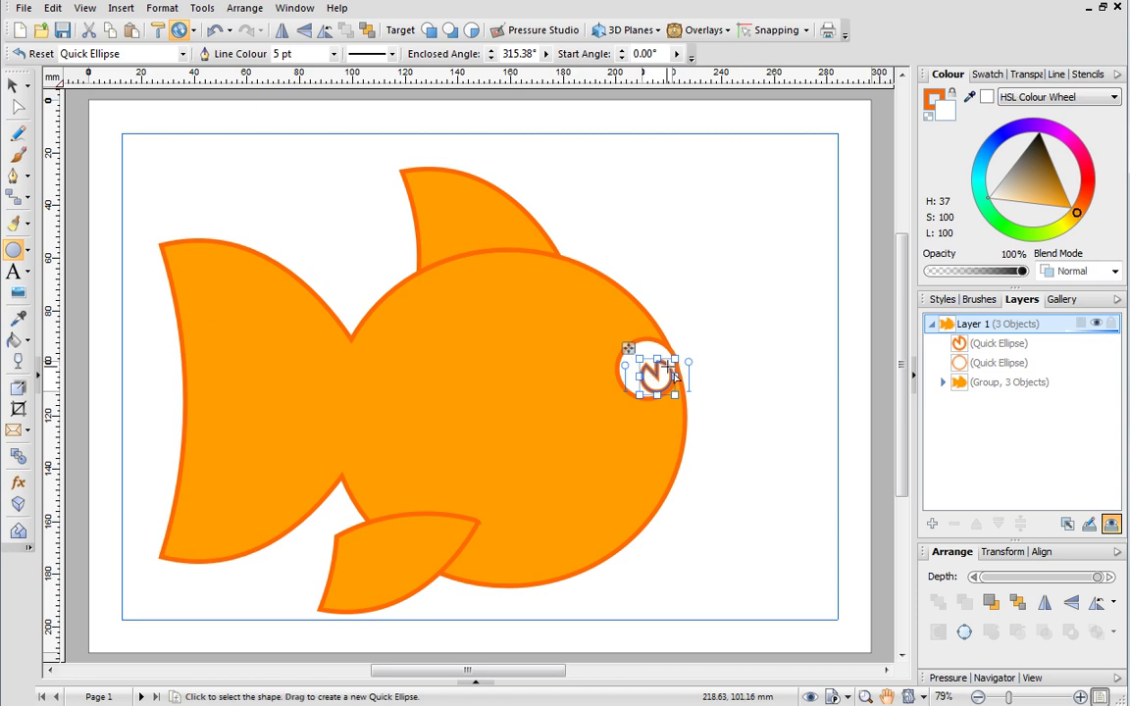
mouse_move(690, 364)
mouse_down()
mouse_move(678, 375)
mouse_move(687, 369)
mouse_up()
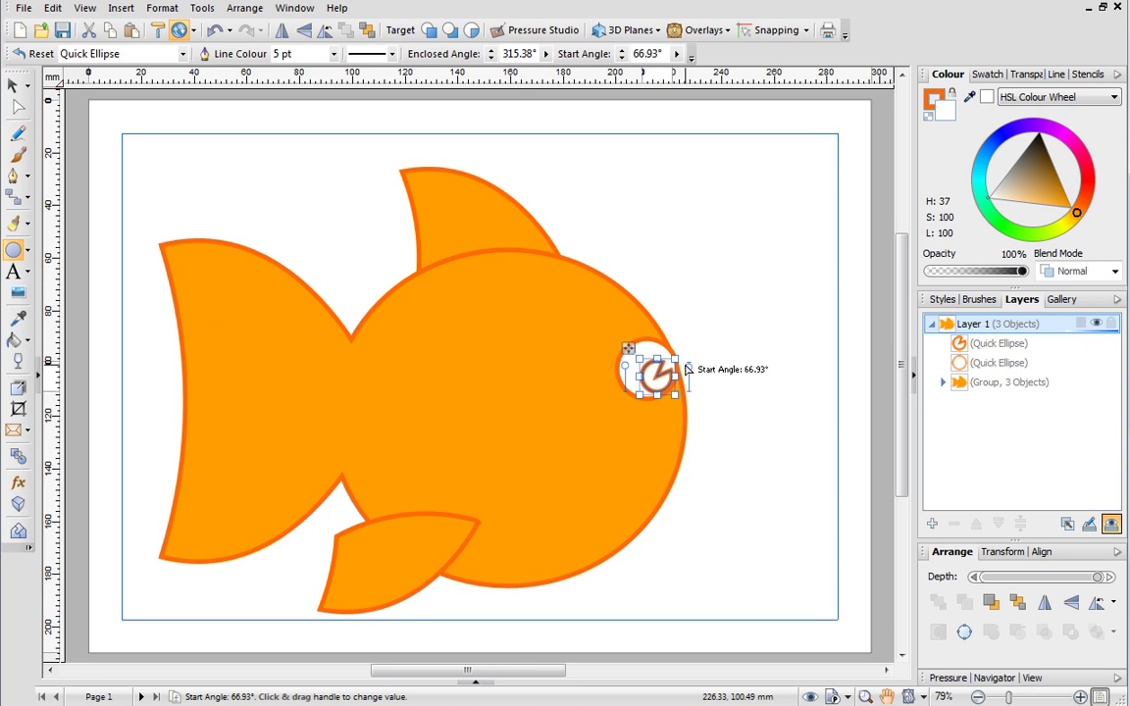
click(956, 97)
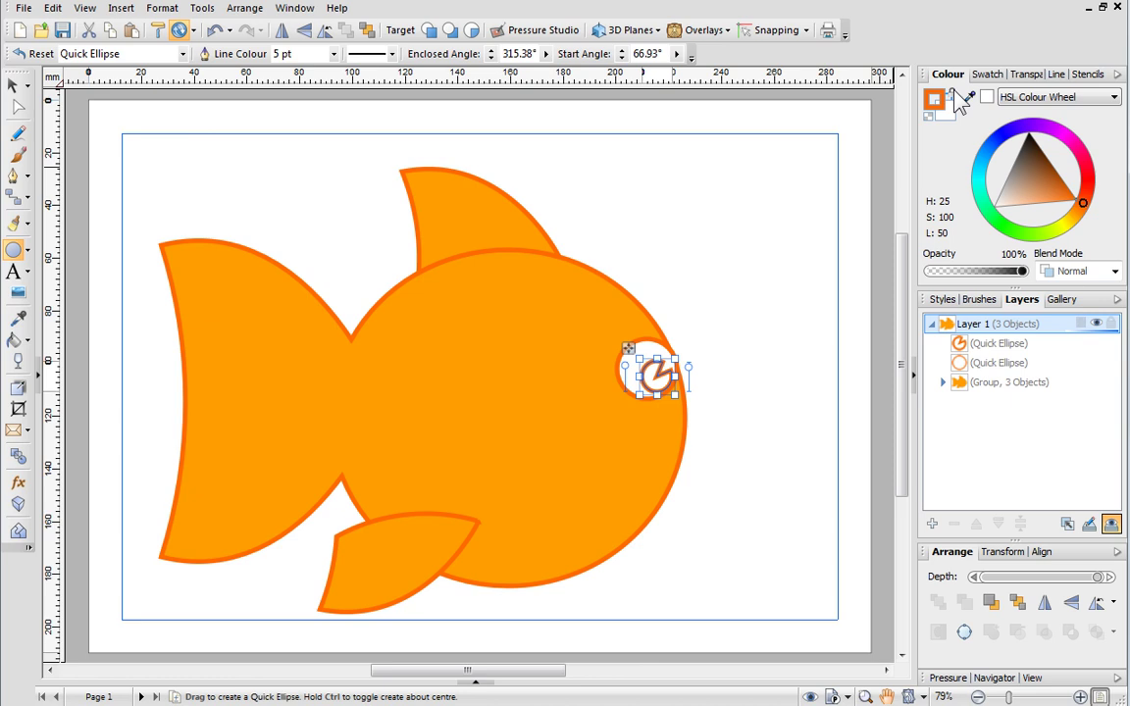
drag(1020, 172, 1034, 122)
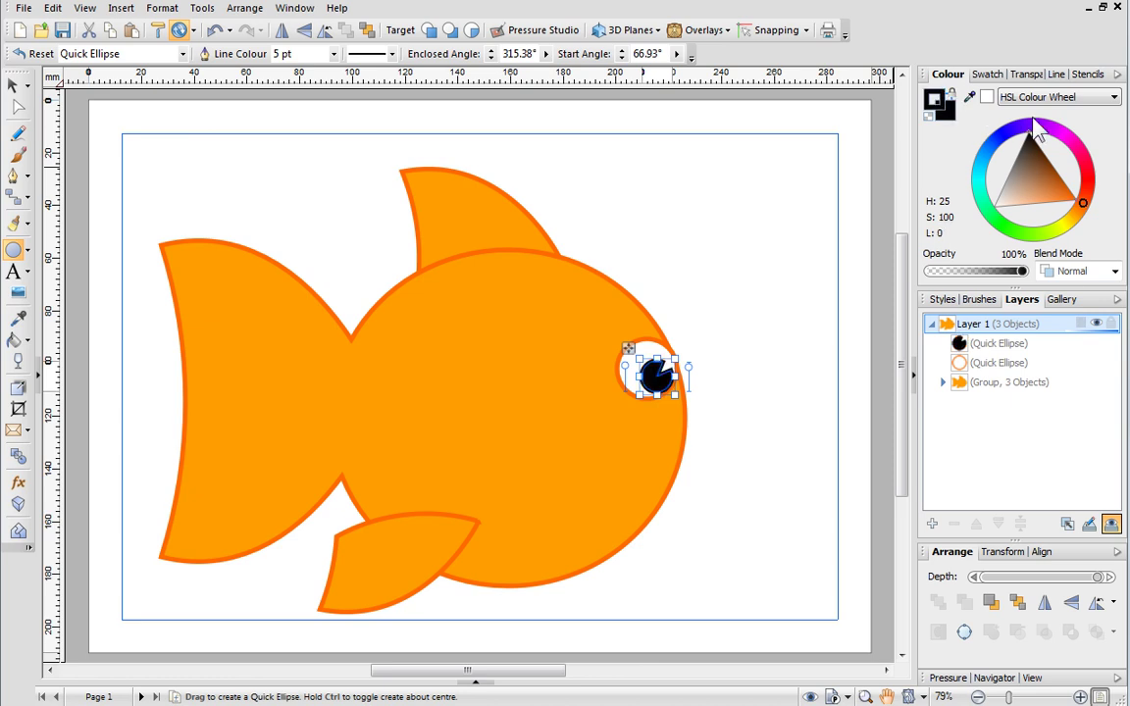
Group the eye circle and its pupil.
click(18, 89)
drag(719, 336, 588, 429)
click(640, 417)
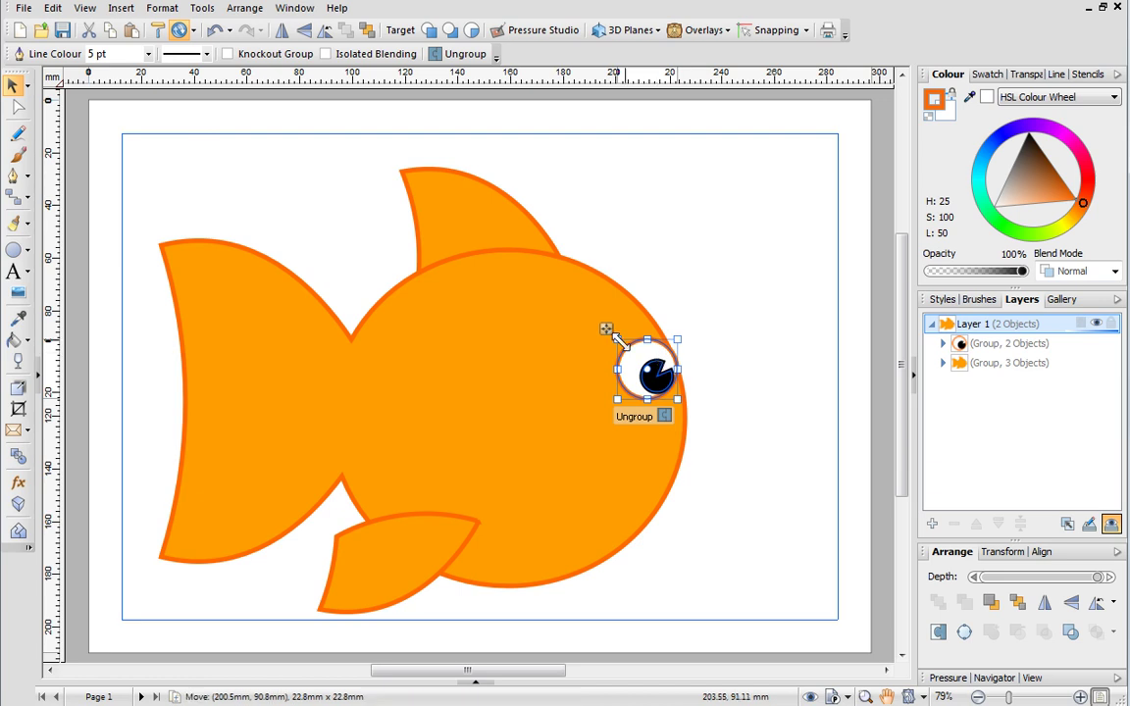
Duplicate the eye, shrink the copy, move it back one level, and nudge it right.
click(107, 32)
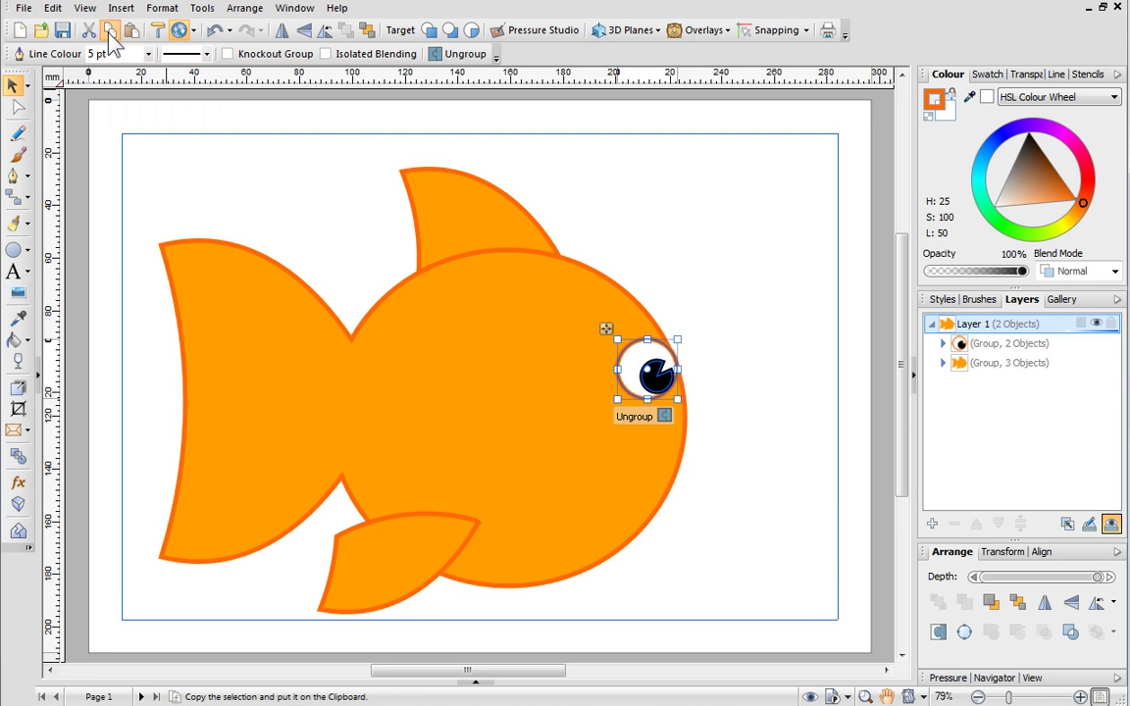
click(135, 39)
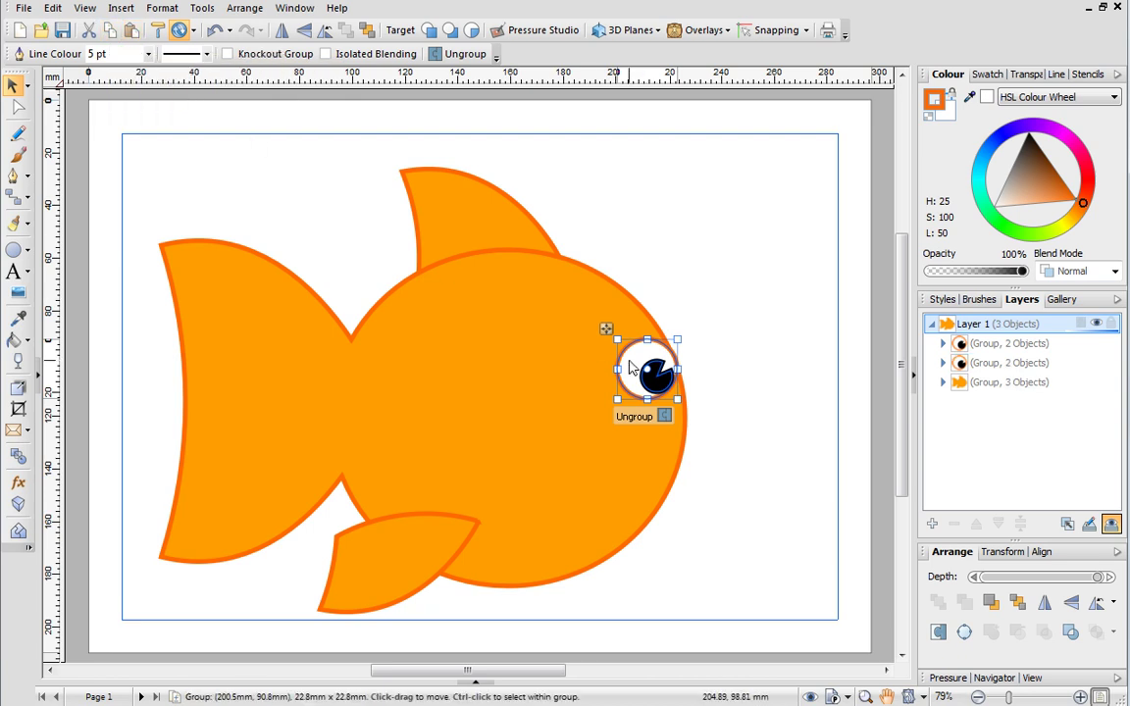
drag(630, 368, 677, 353)
drag(727, 394, 708, 372)
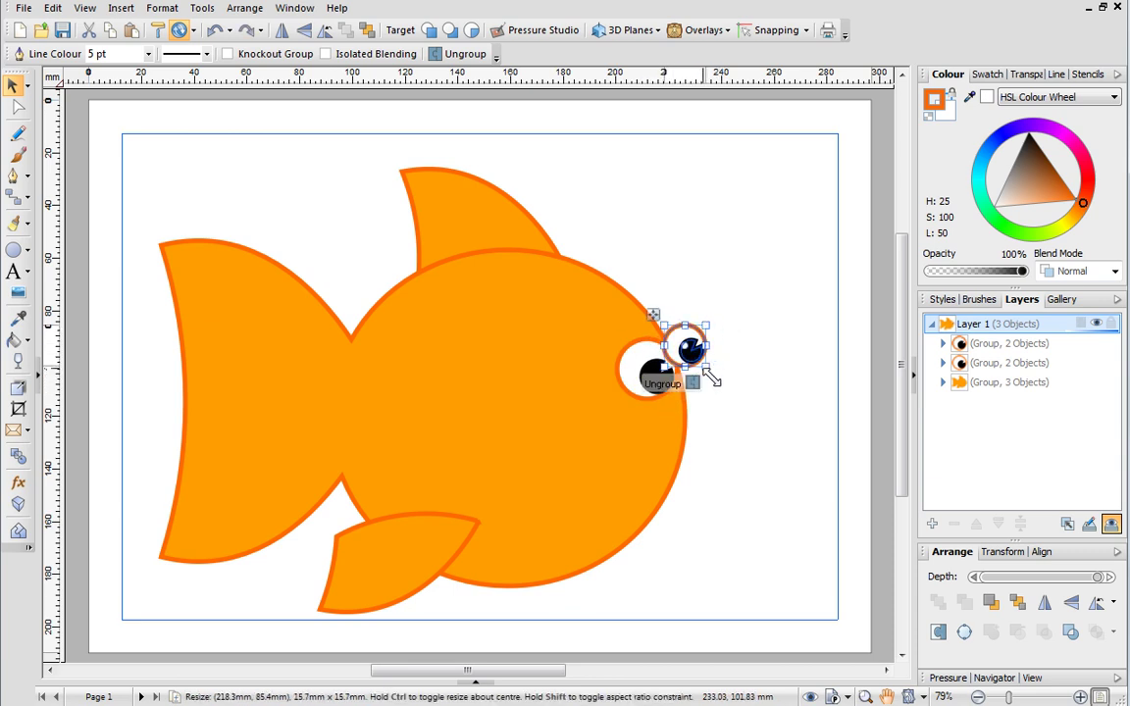
right_click(675, 339)
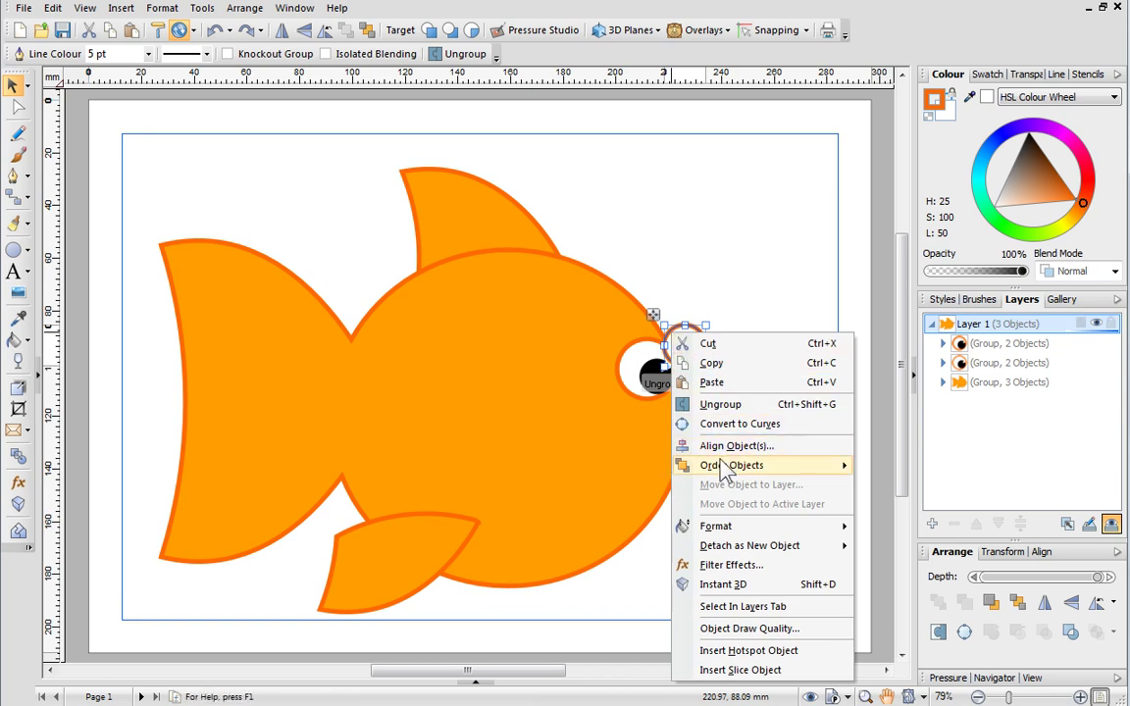
mouse_move(716, 467)
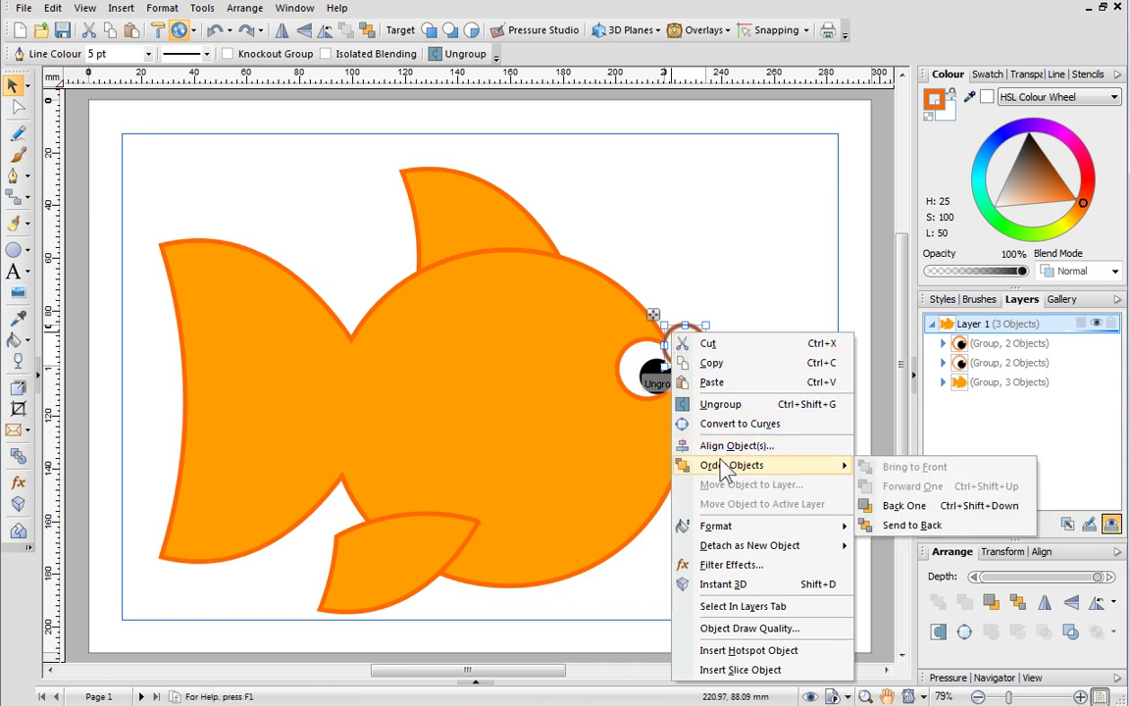
click(888, 506)
drag(655, 339, 682, 342)
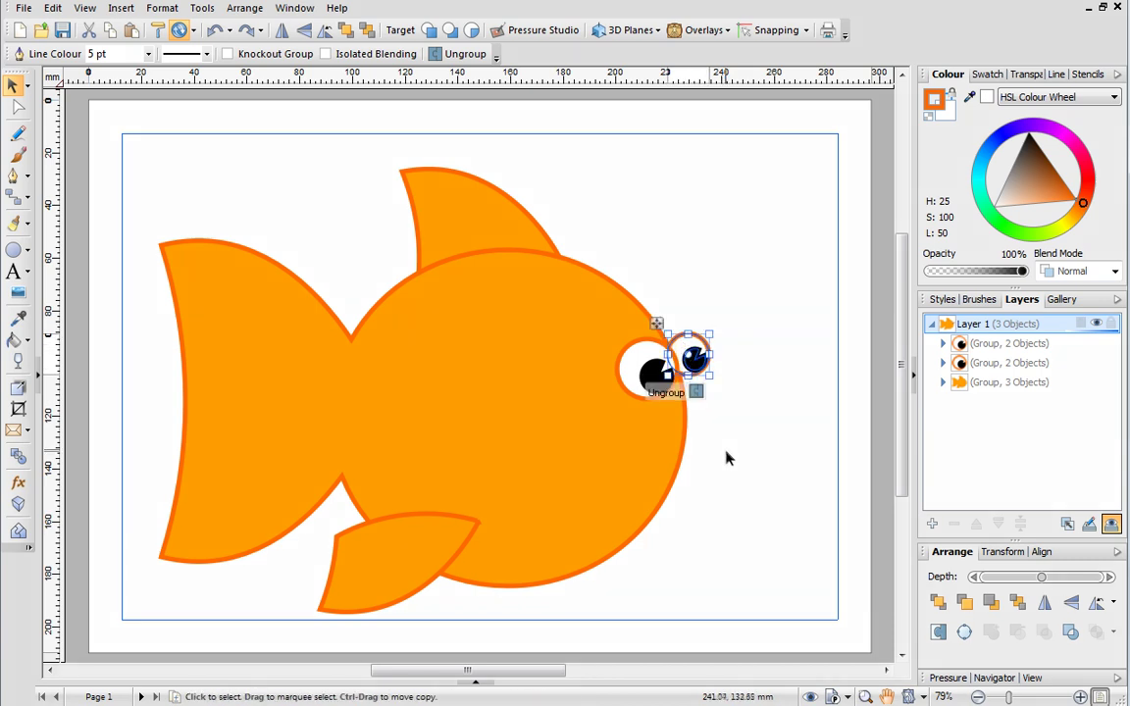
Draw a black oval mouth on the body and tilt it.
click(18, 253)
drag(611, 435, 651, 493)
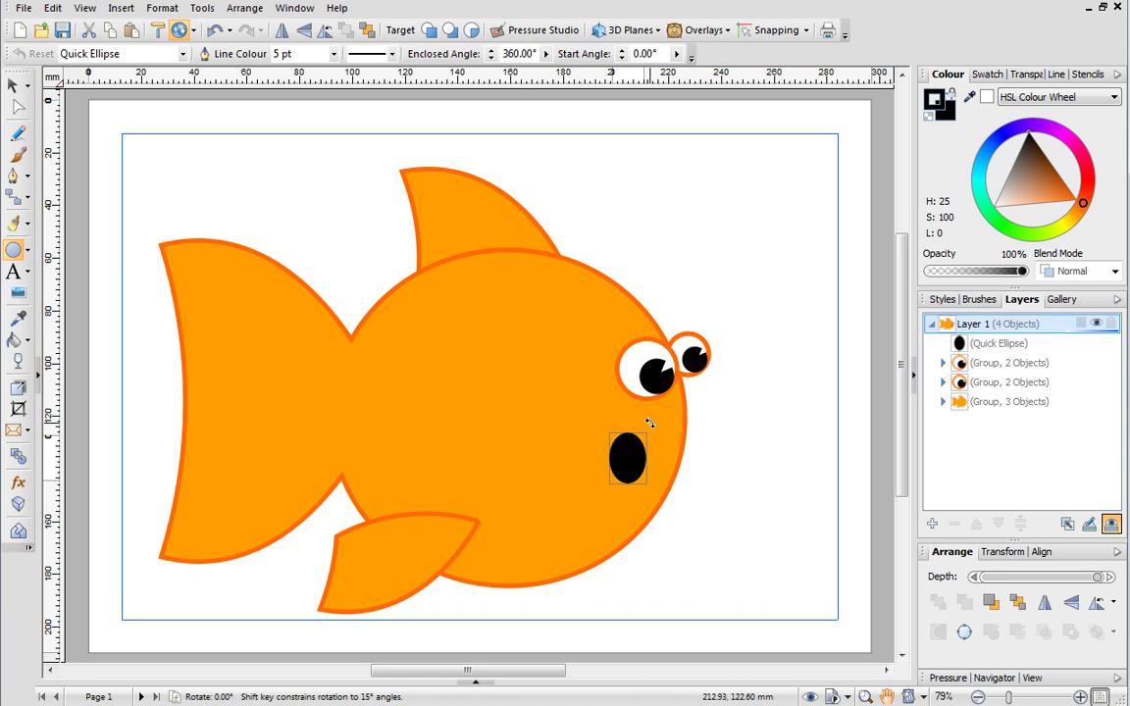
drag(648, 422, 633, 466)
Group all the fish parts into one object.
key(F2)
drag(106, 130, 773, 633)
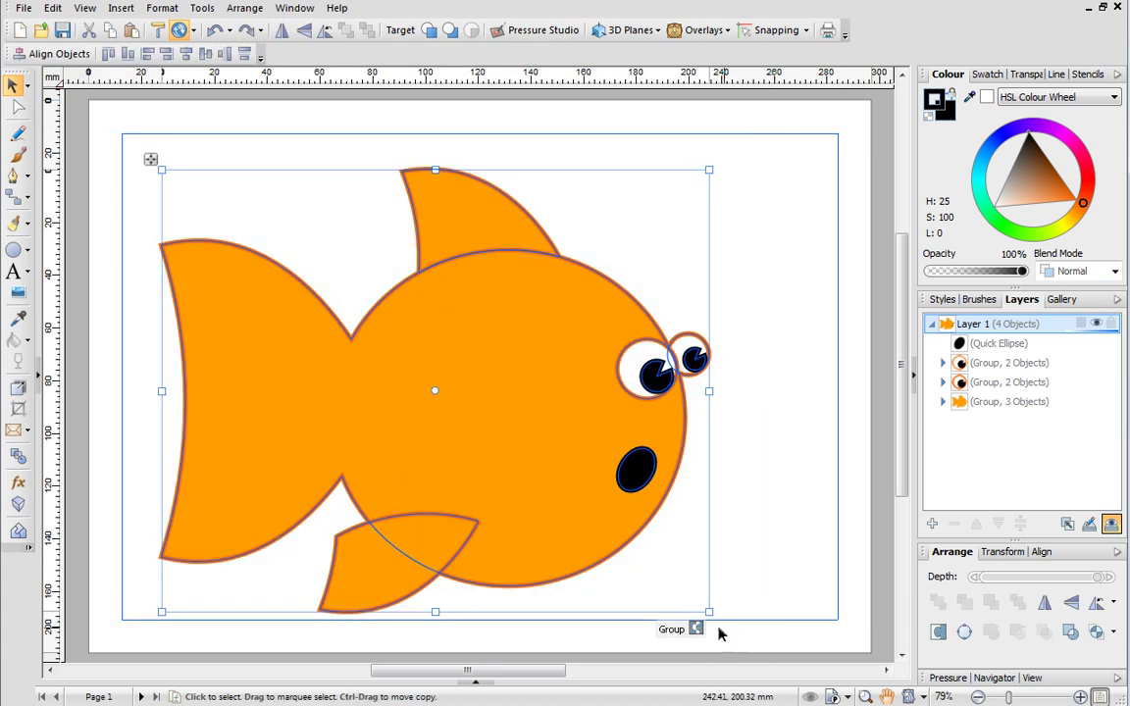
click(671, 628)
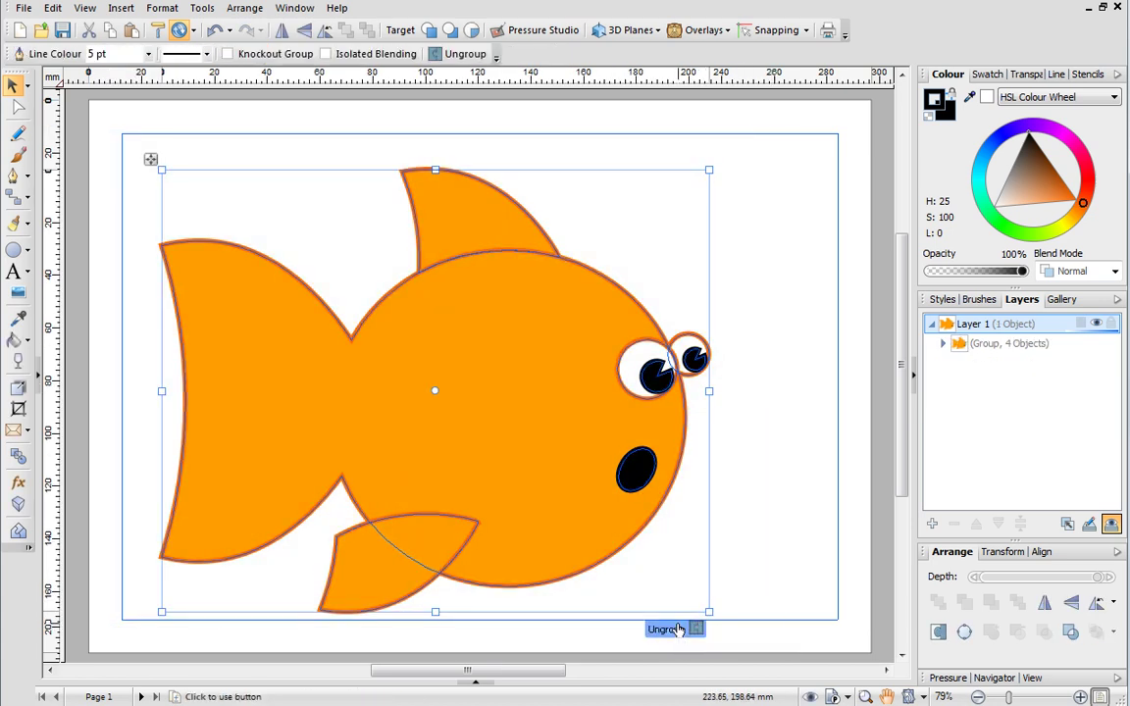
click(782, 578)
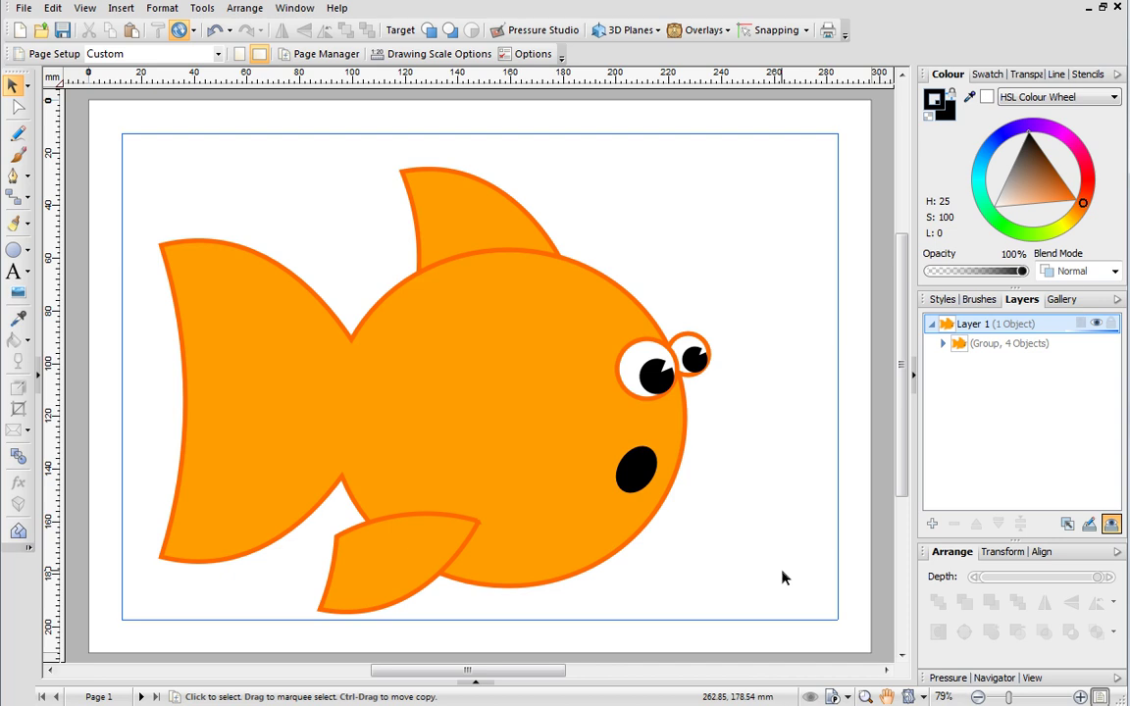
Draw a page-covering rectangle with a blue outline and cyan fill.
click(28, 252)
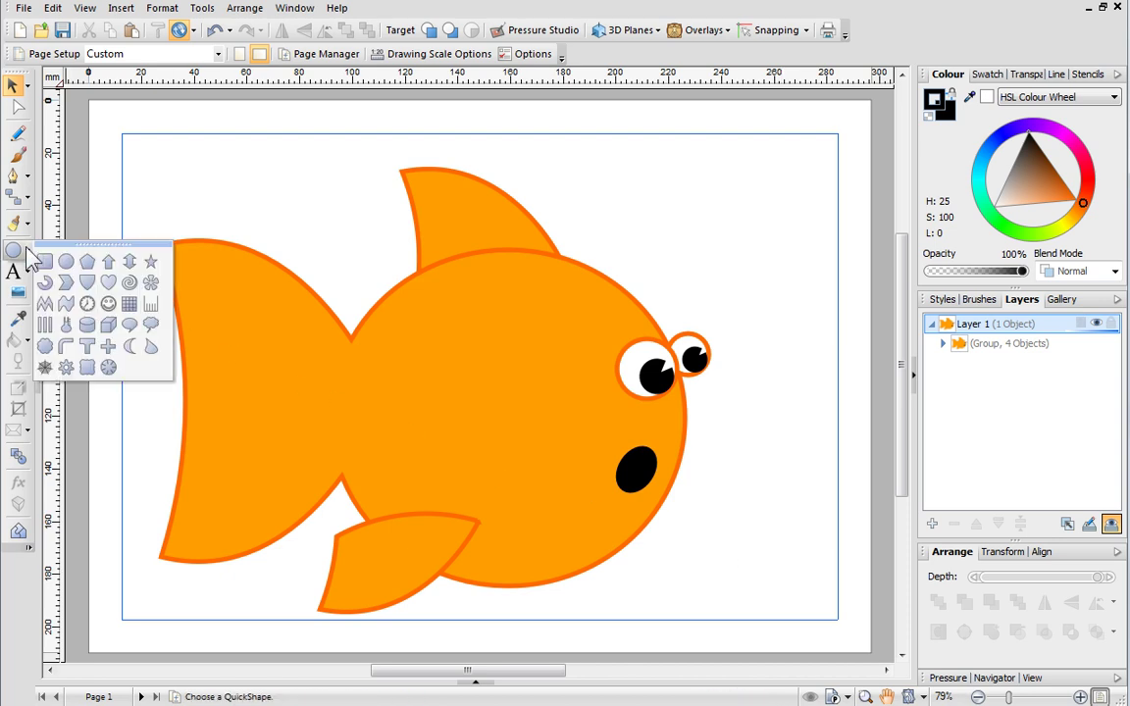
click(45, 261)
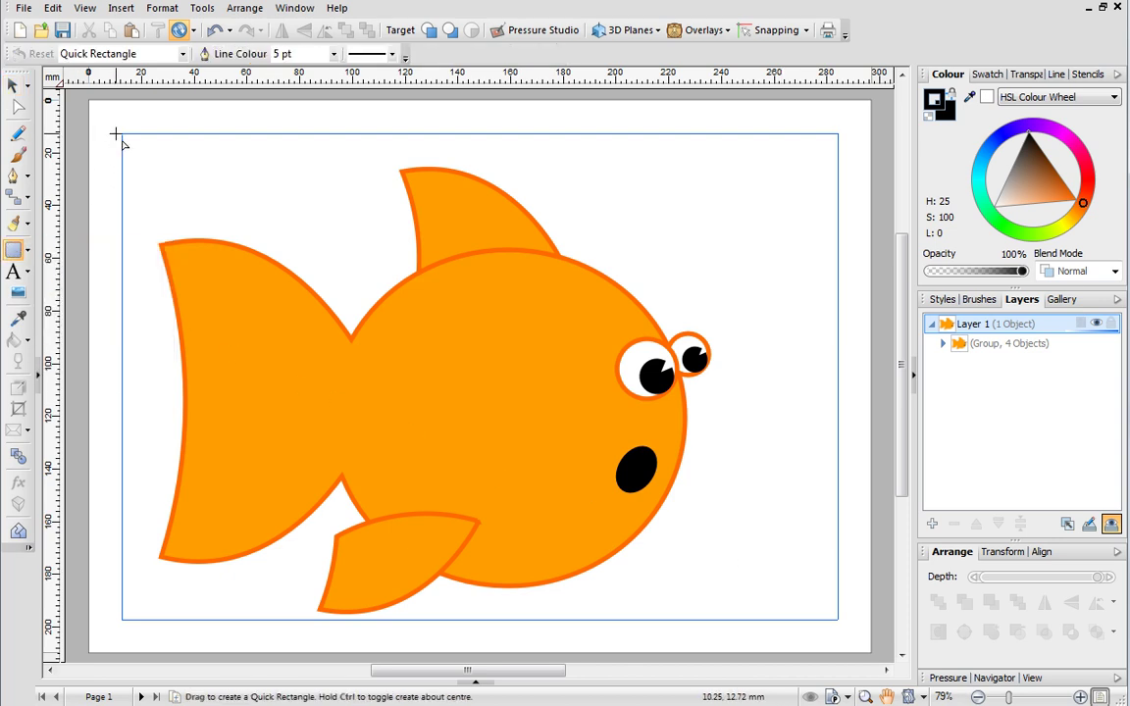
drag(119, 129, 844, 629)
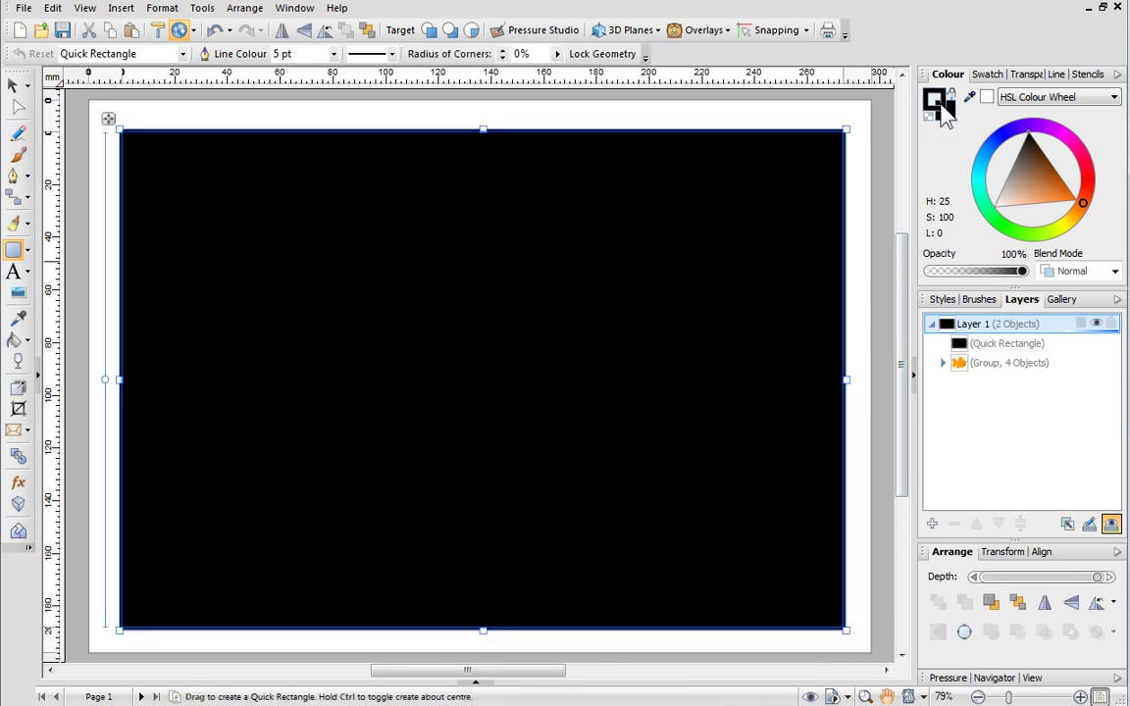
click(1000, 140)
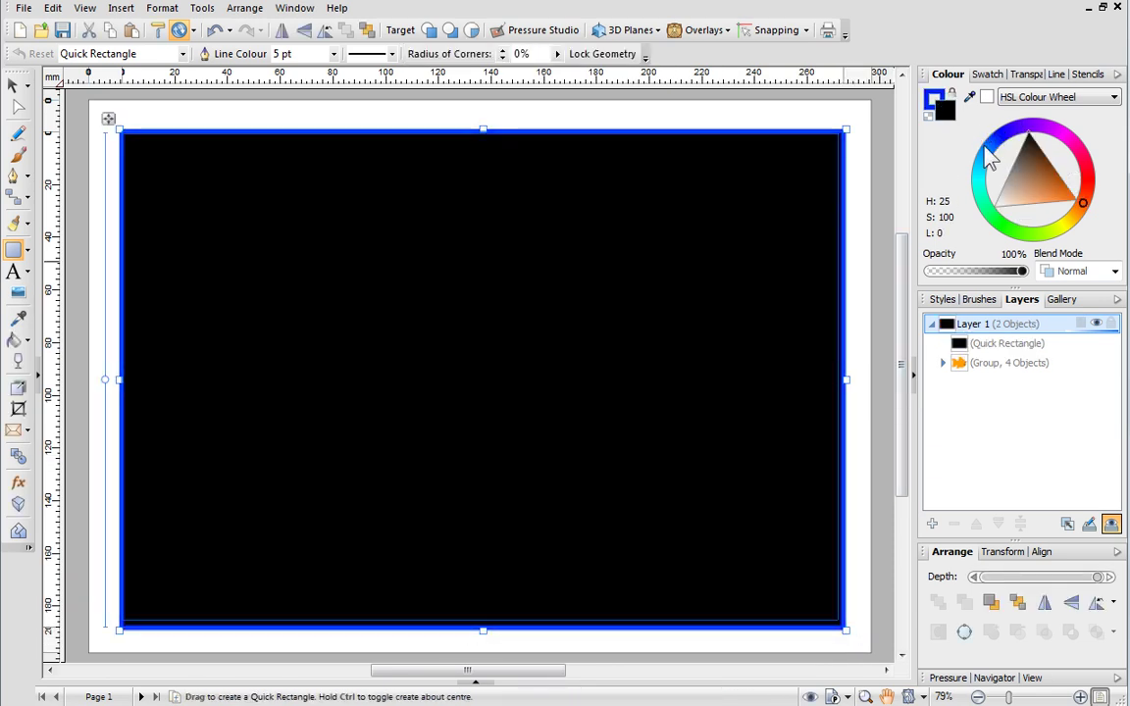
click(990, 144)
drag(992, 155, 985, 169)
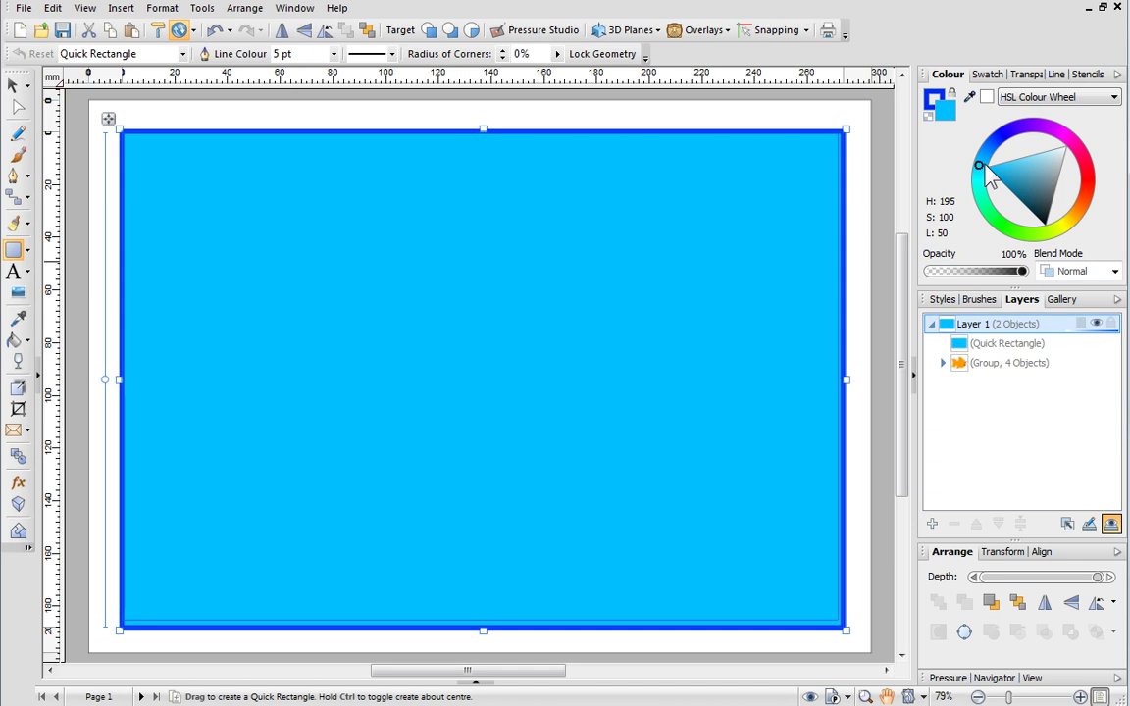
Send the rectangle to the back, behind the fish.
right_click(706, 206)
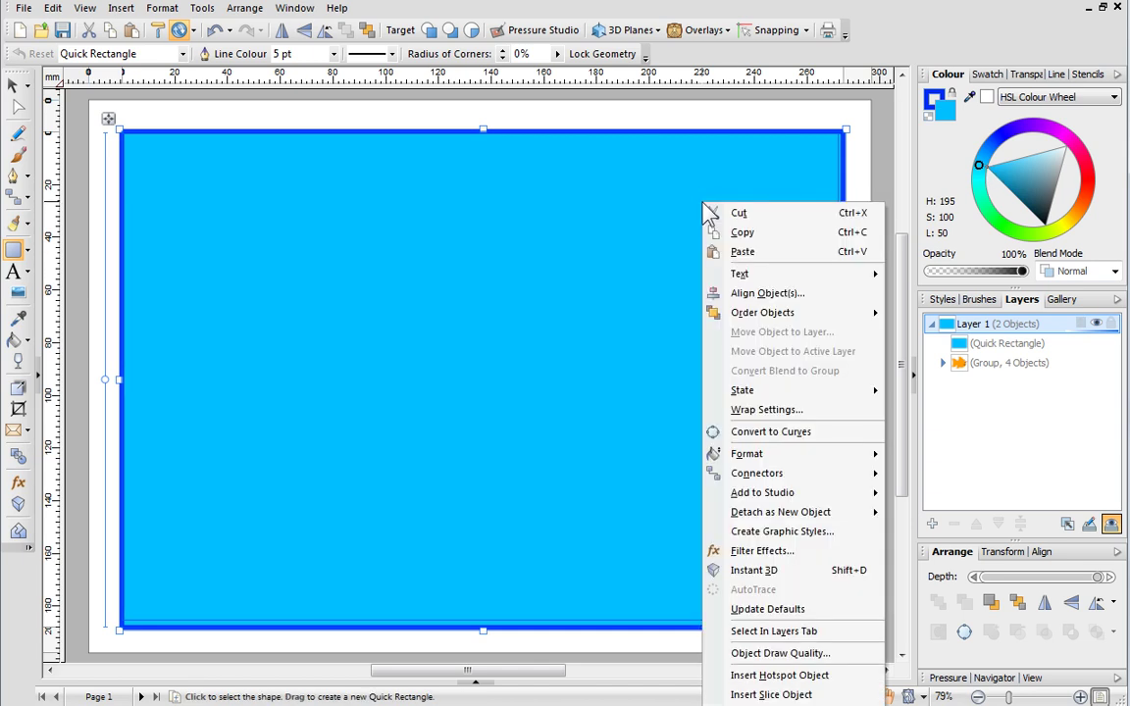
mouse_move(770, 314)
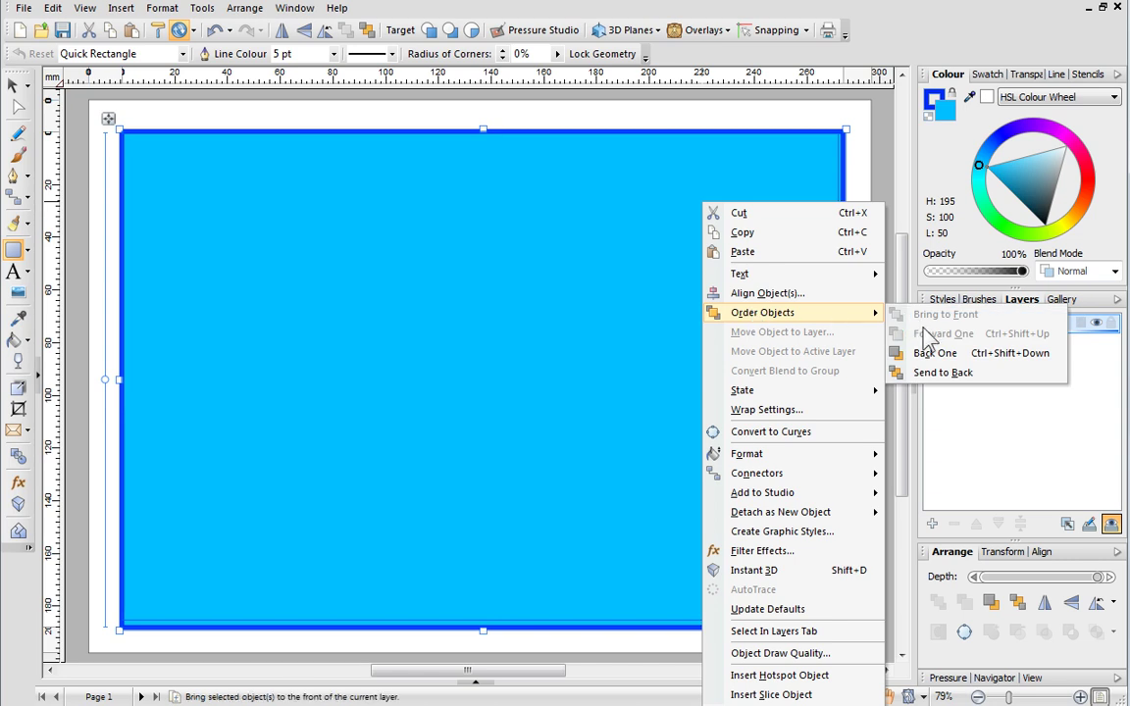
click(937, 378)
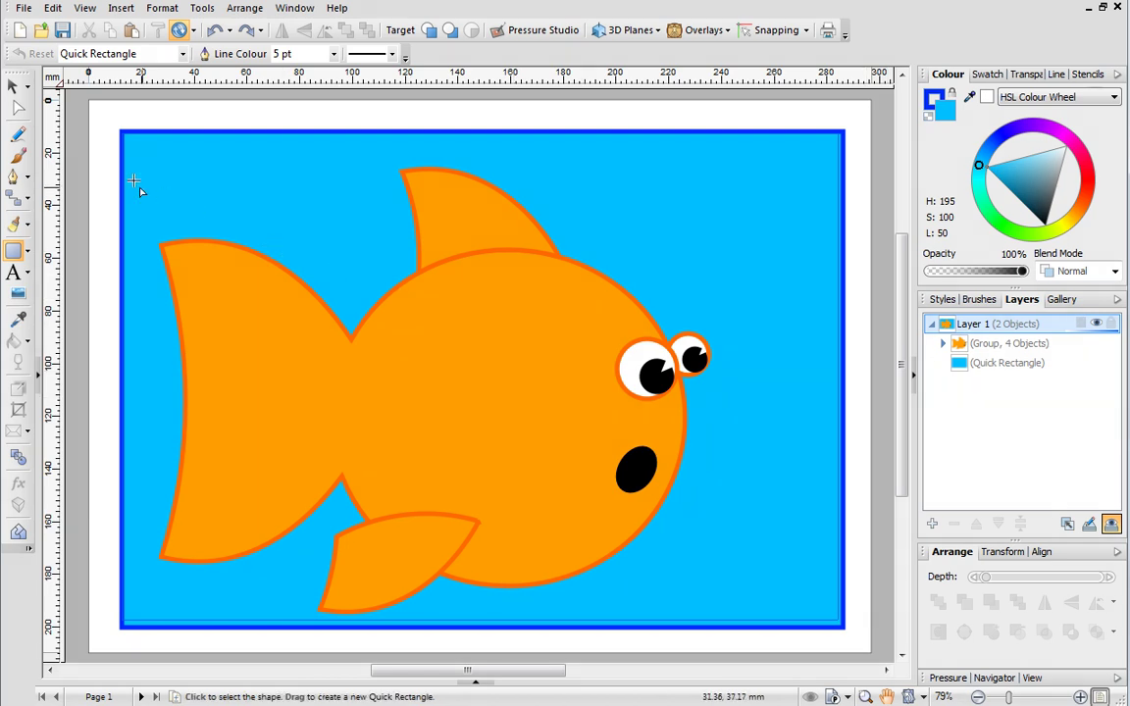
Set the Pencil tool's line colour to orange from the document swatches.
click(22, 137)
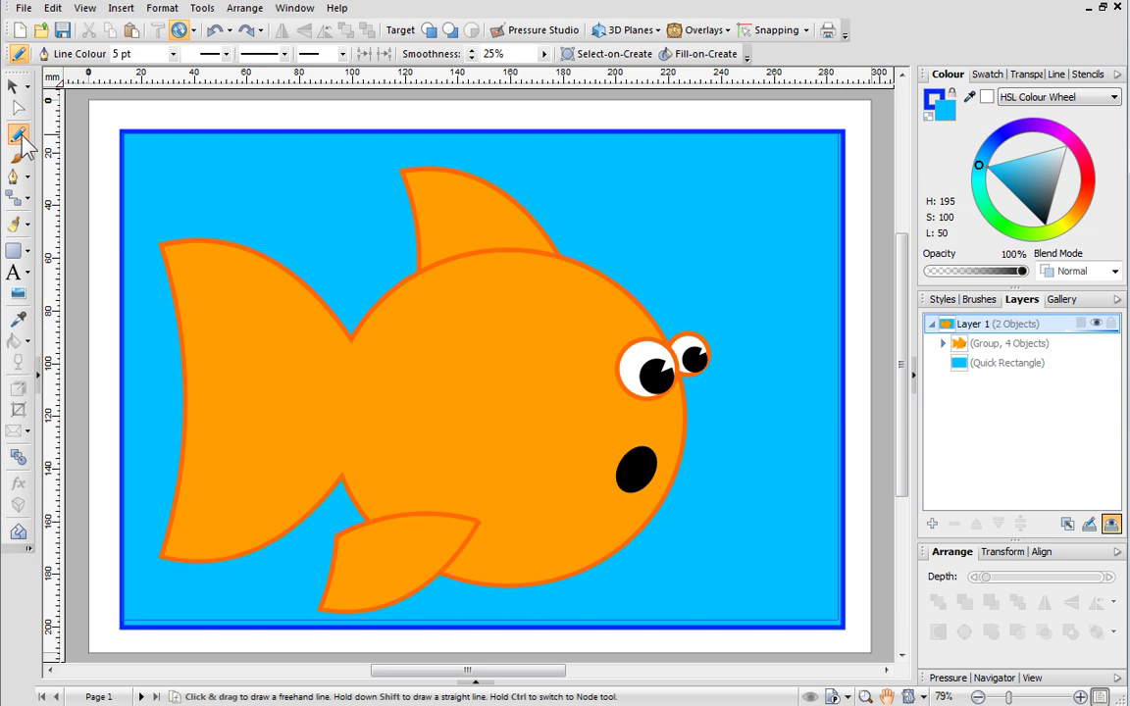
click(933, 102)
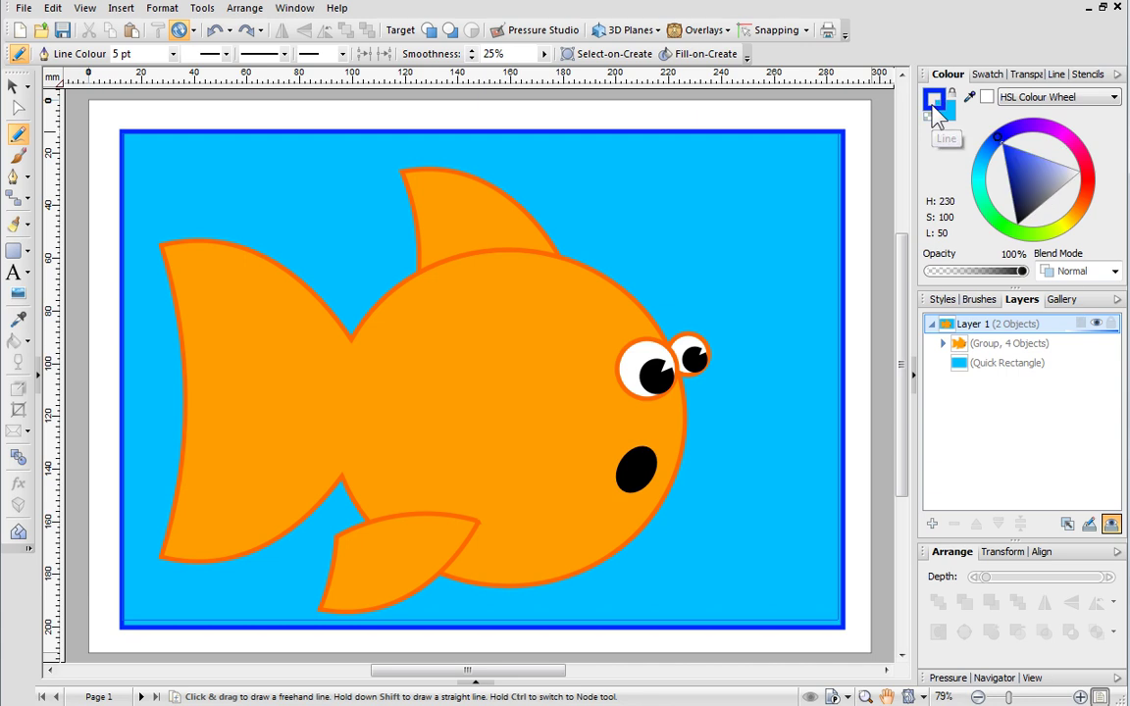
click(987, 76)
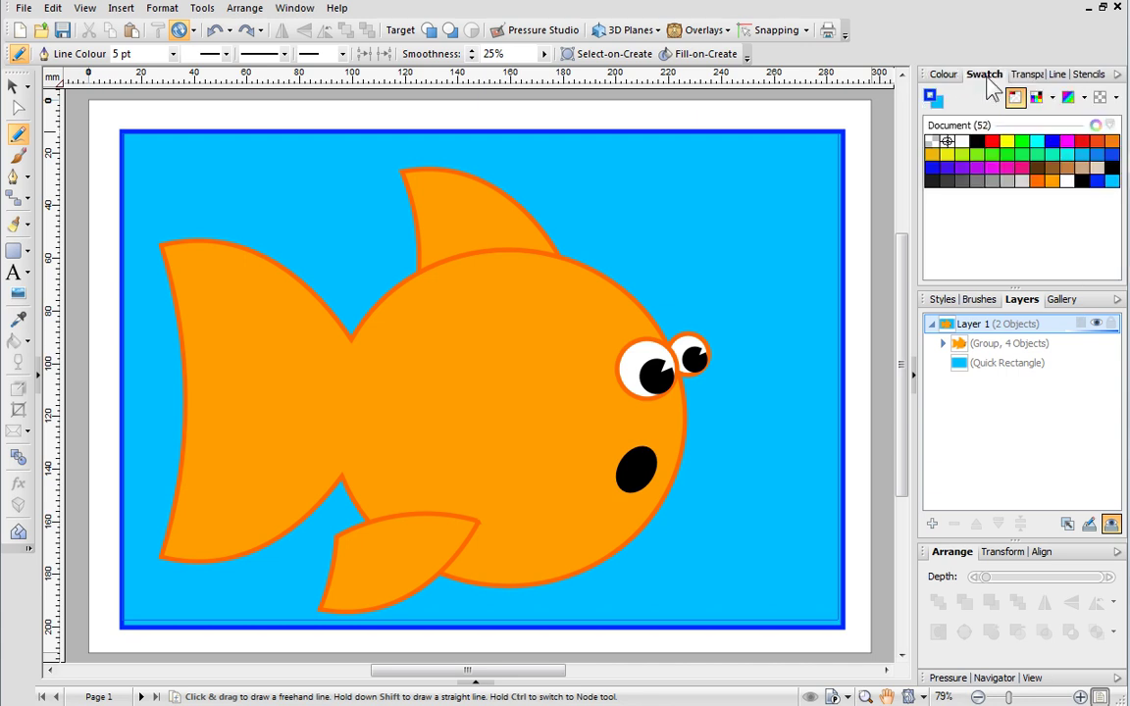
click(1037, 182)
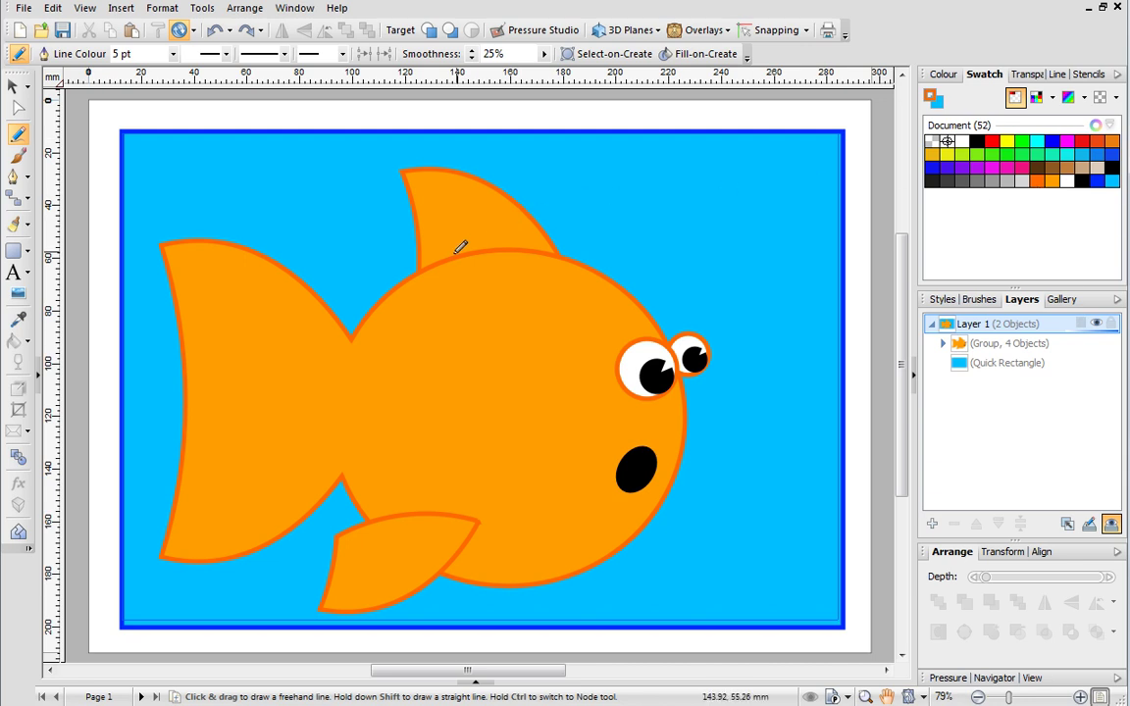
Draw freehand detail strokes on the dorsal fin and across the tail.
drag(451, 249, 438, 191)
drag(435, 259, 432, 199)
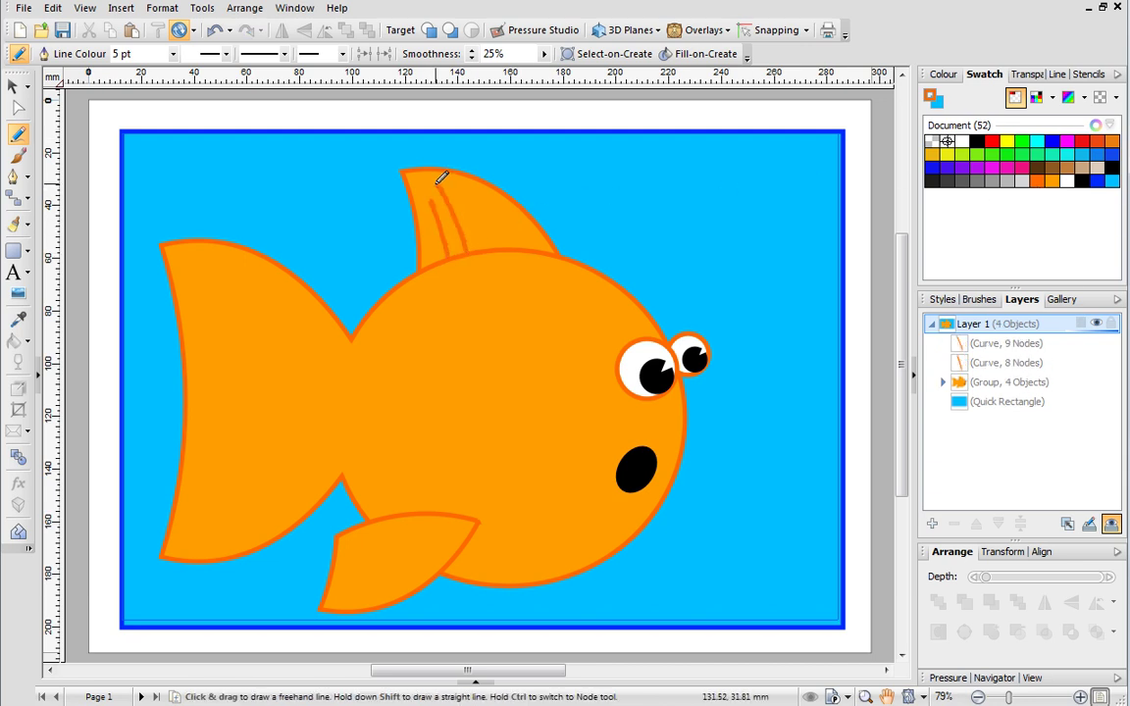
drag(488, 244, 488, 242)
mouse_move(329, 338)
mouse_down()
mouse_move(296, 306)
mouse_move(192, 274)
mouse_up()
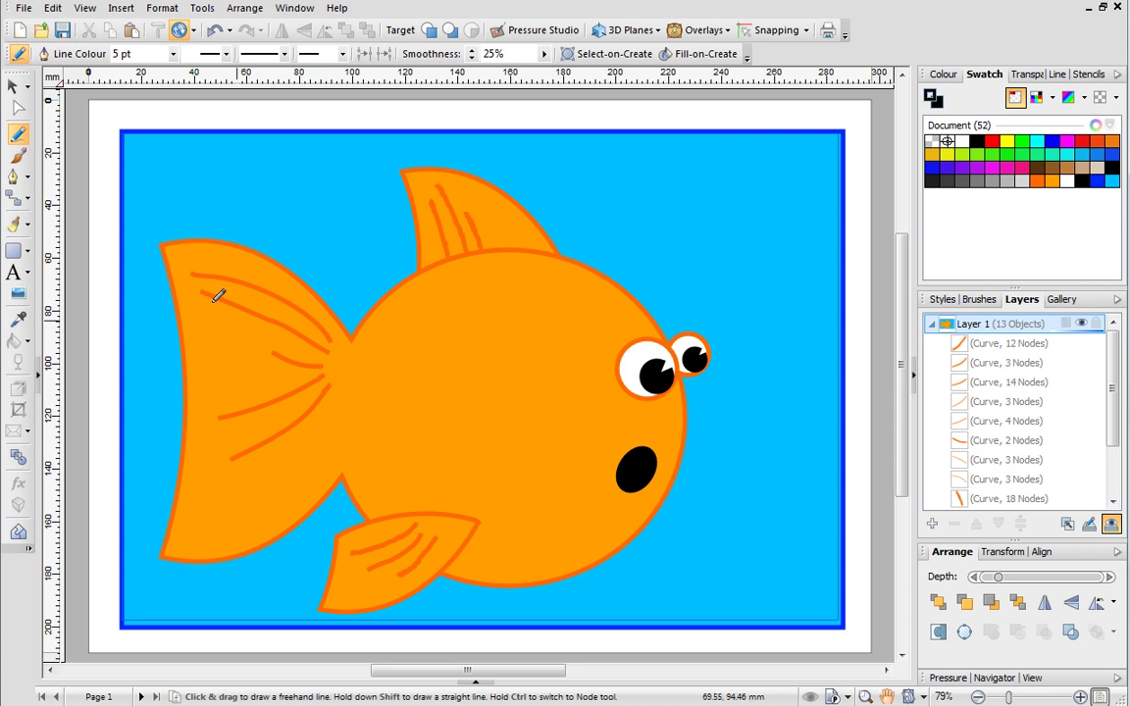
click(12, 86)
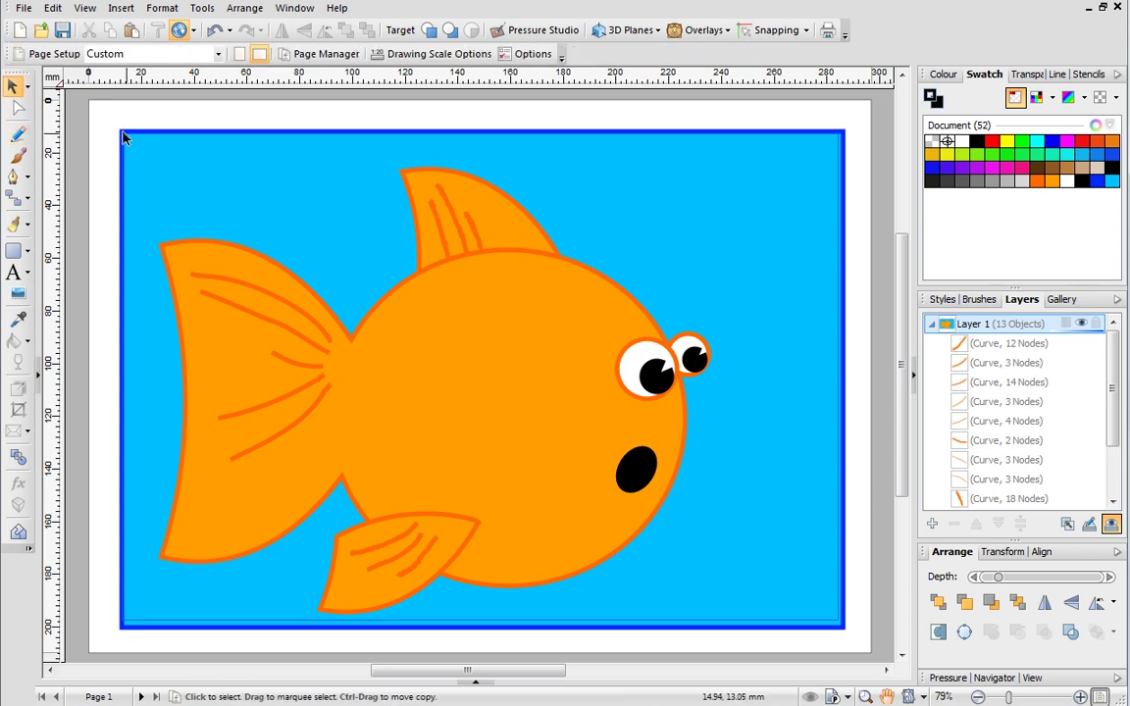
Marquee-select all 13 objects, fish and blue rectangle, and group them into one object.
drag(101, 118, 866, 650)
click(822, 650)
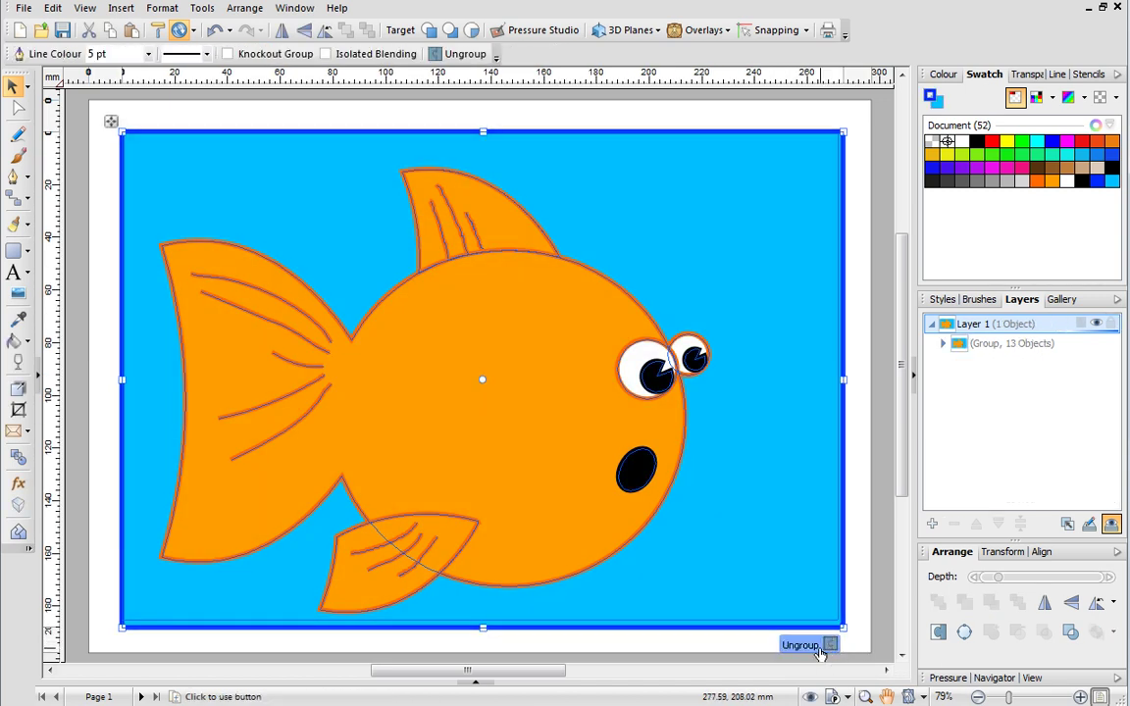
click(868, 643)
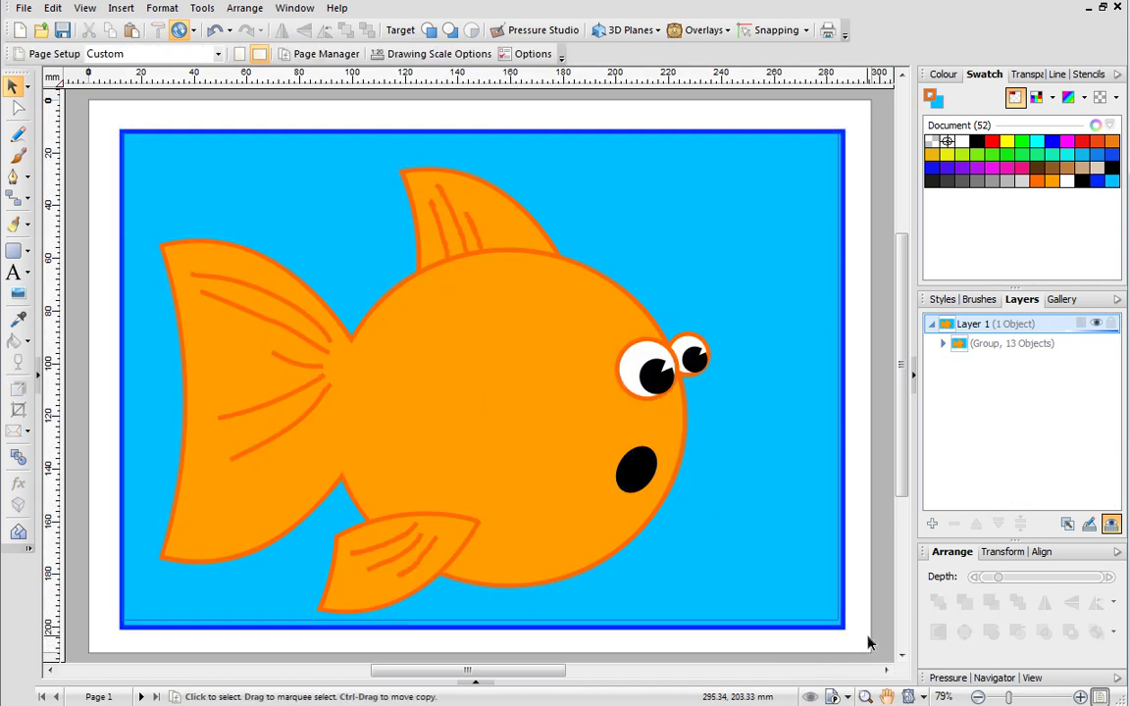